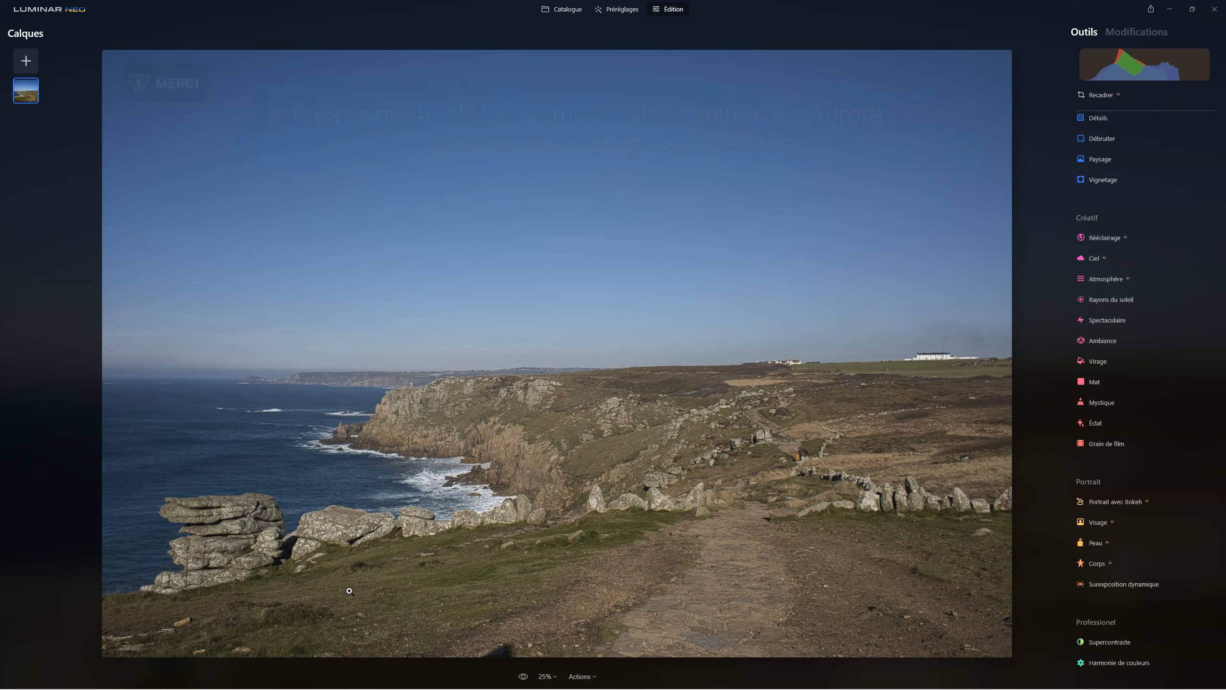
pyautogui.scroll(3, 1086, 461)
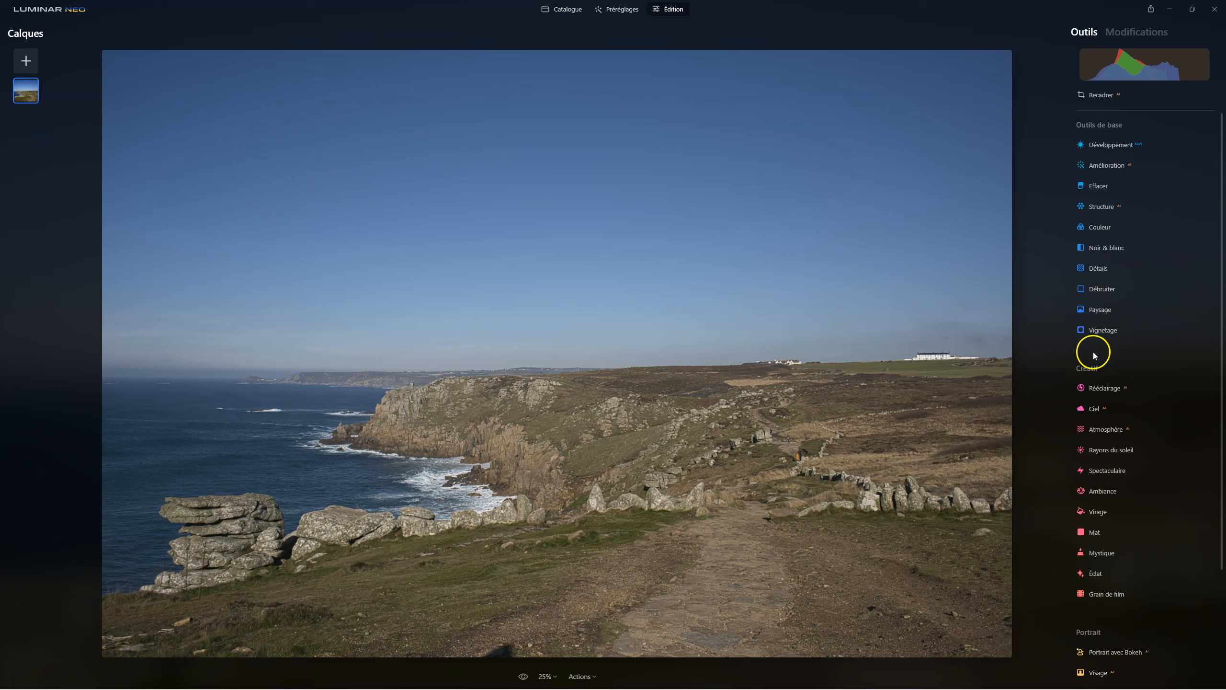
pyautogui.scroll(-3, 1110, 433)
pyautogui.scroll(3, 1114, 449)
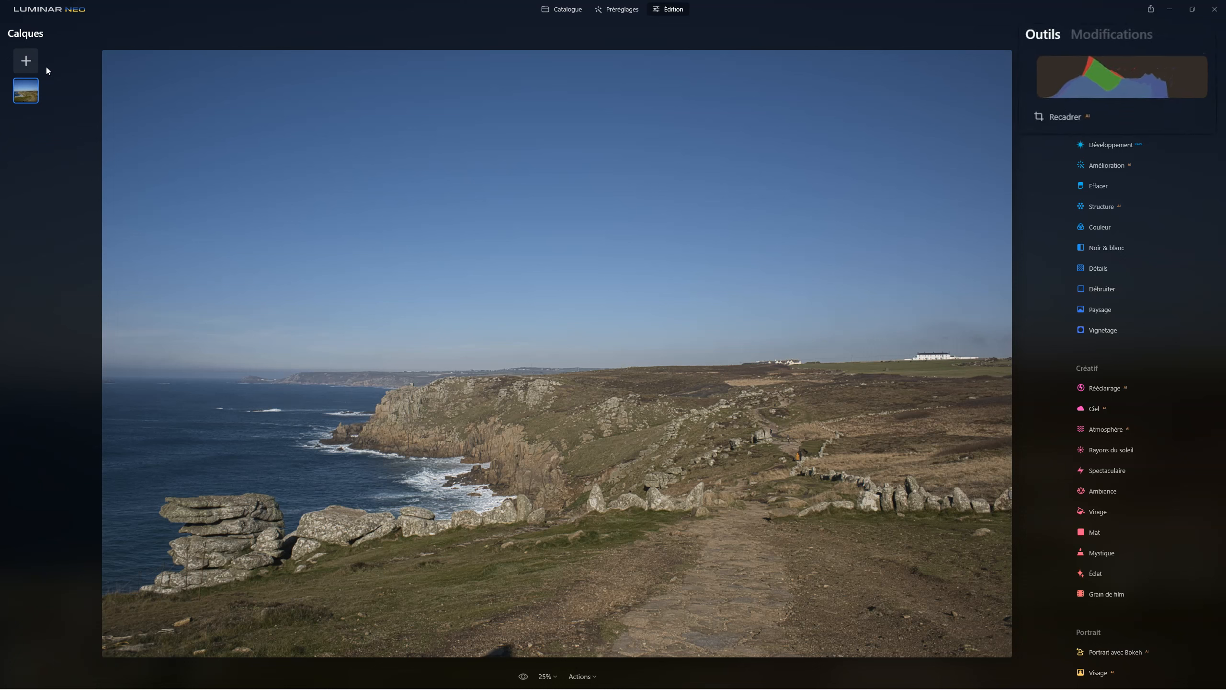
pyautogui.moveTo(1039, 94)
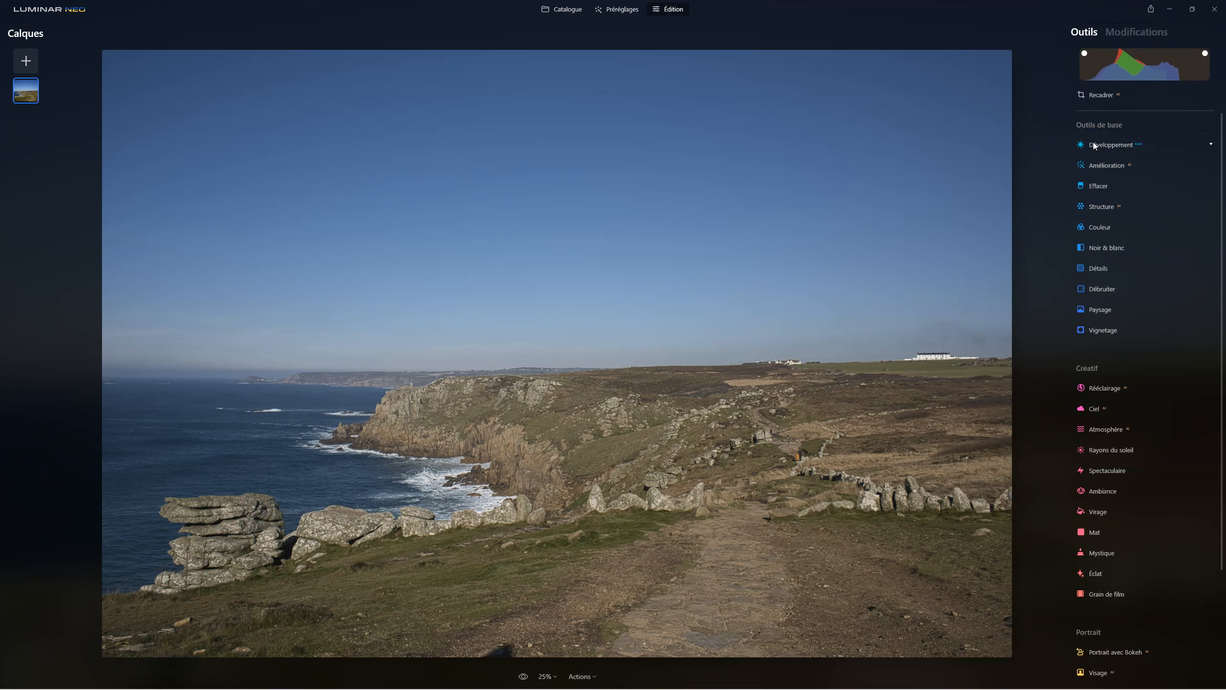
# - In the Développement tool's optics settings, enable automatic distortion correction, chromatic aberration correction and Bichromie automatique
pyautogui.click(1094, 144)
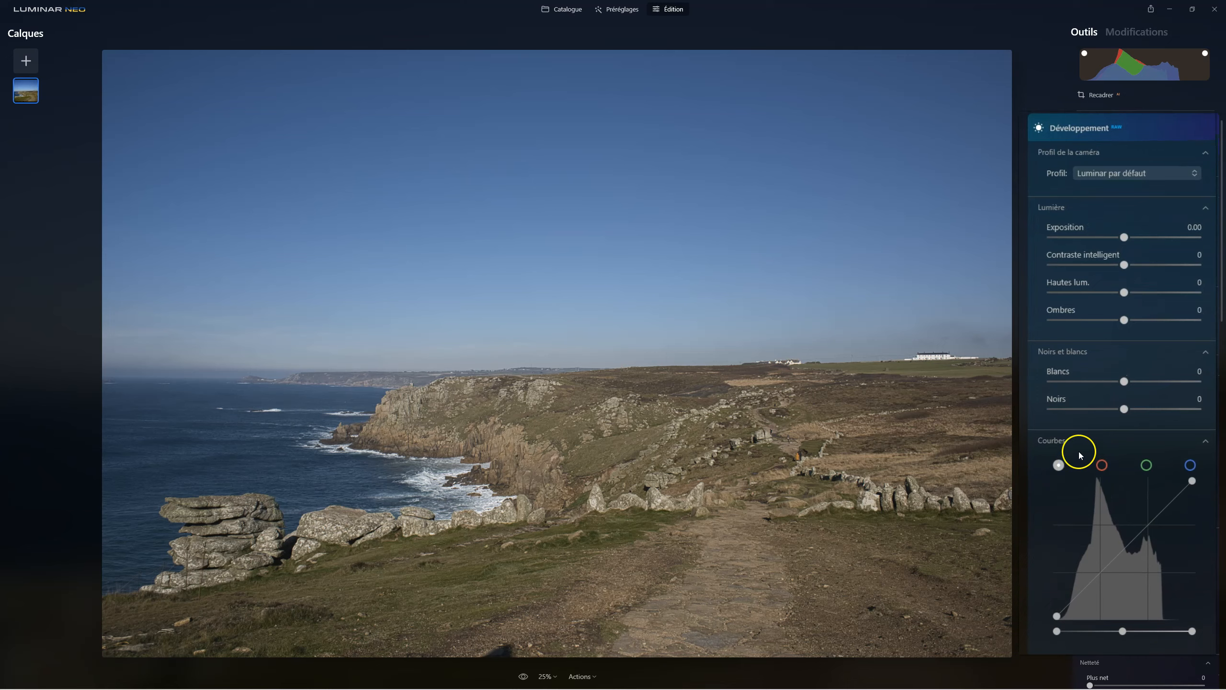
pyautogui.scroll(-10, 1105, 561)
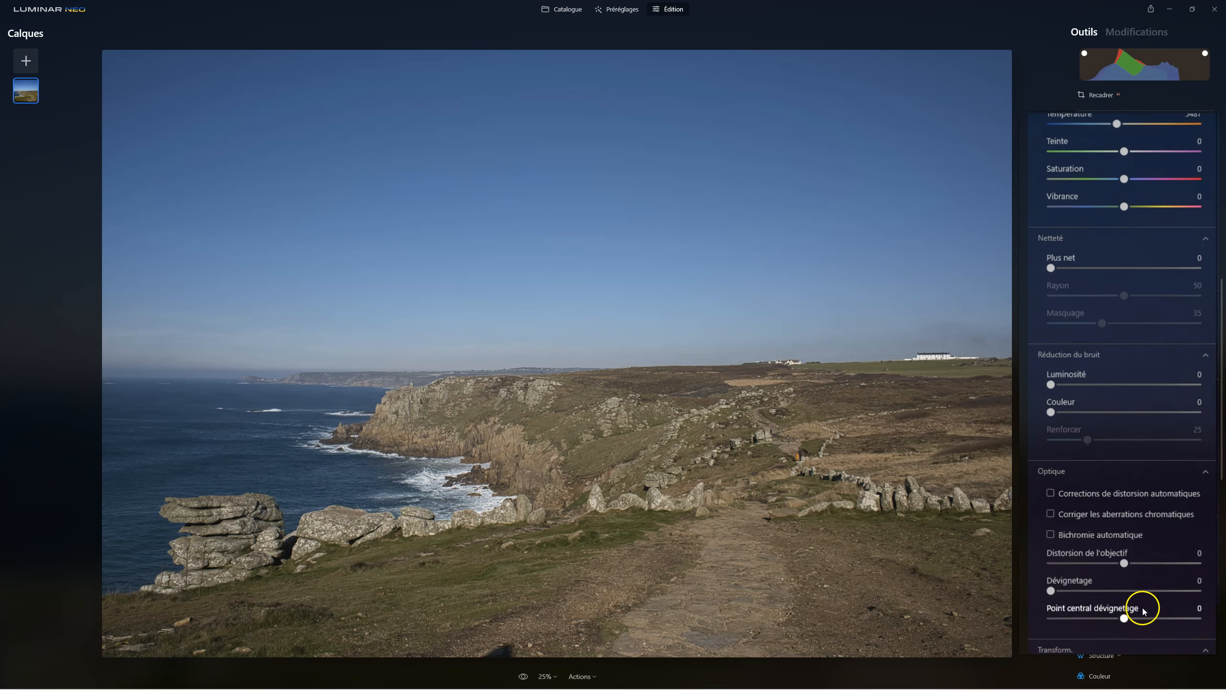
pyautogui.click(1109, 486)
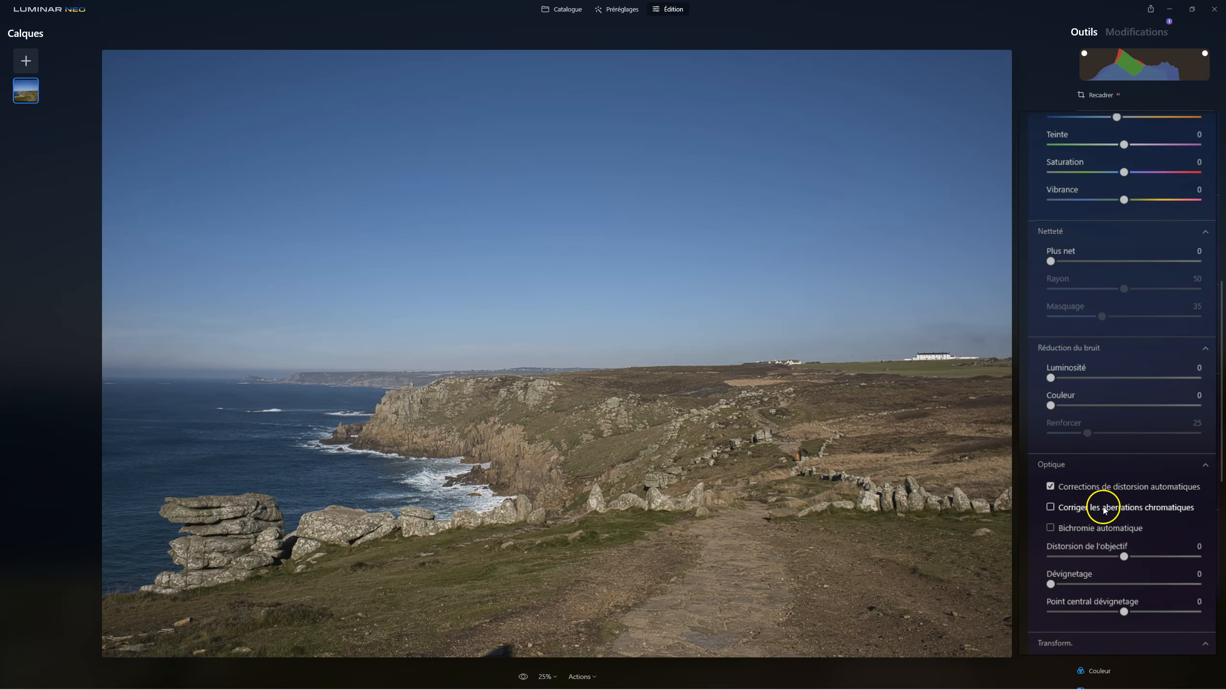
pyautogui.click(1104, 508)
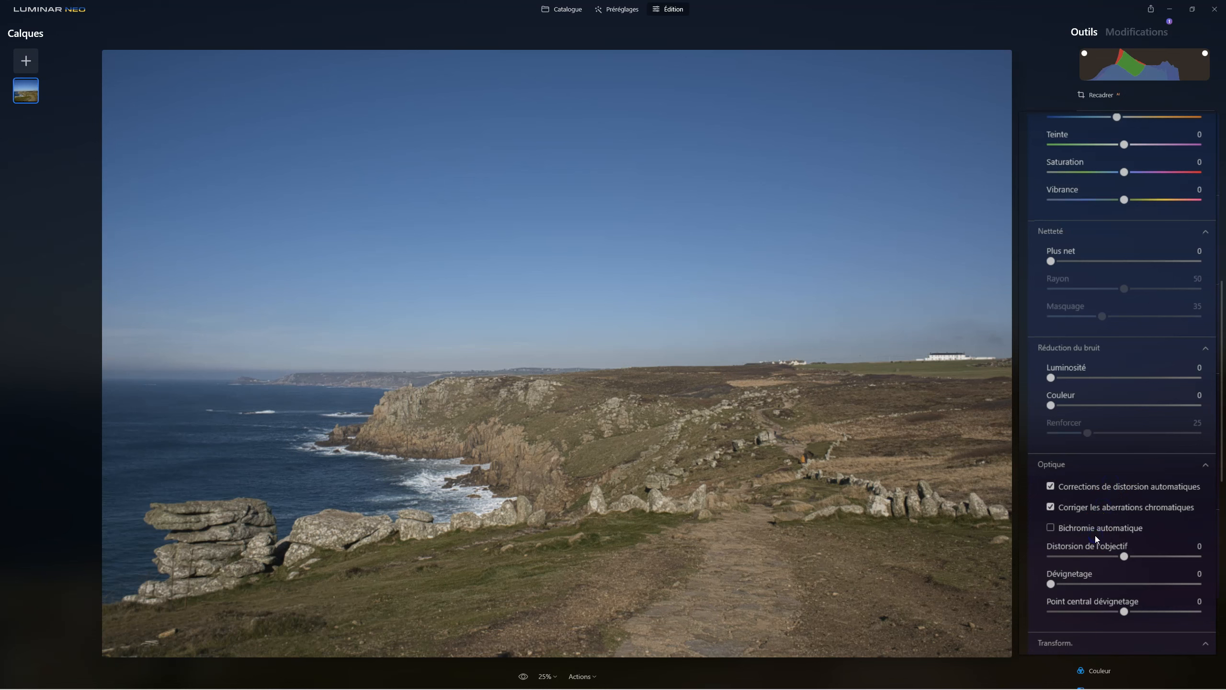
pyautogui.click(1095, 529)
# - Try the Camera Flat, Camera Landscape and Camera Neutral camera profiles on the photo, going back to Camera Flat
pyautogui.scroll(10, 1105, 519)
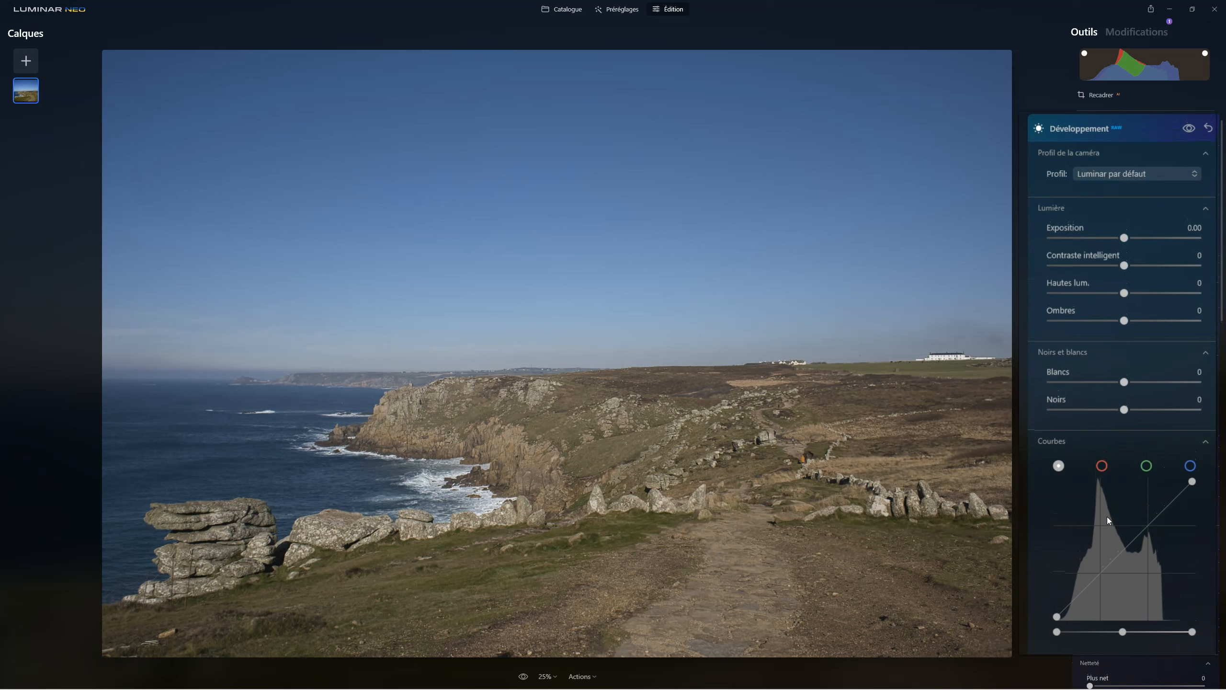
pyautogui.scroll(2, 1107, 517)
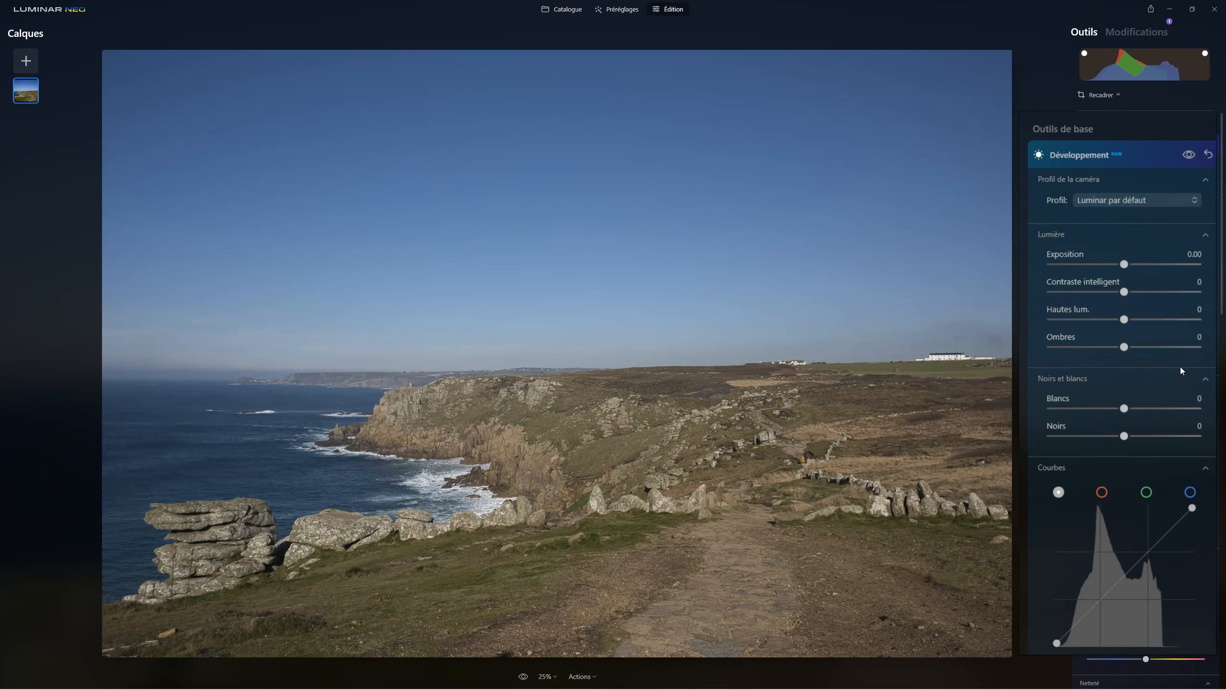
pyautogui.click(1130, 201)
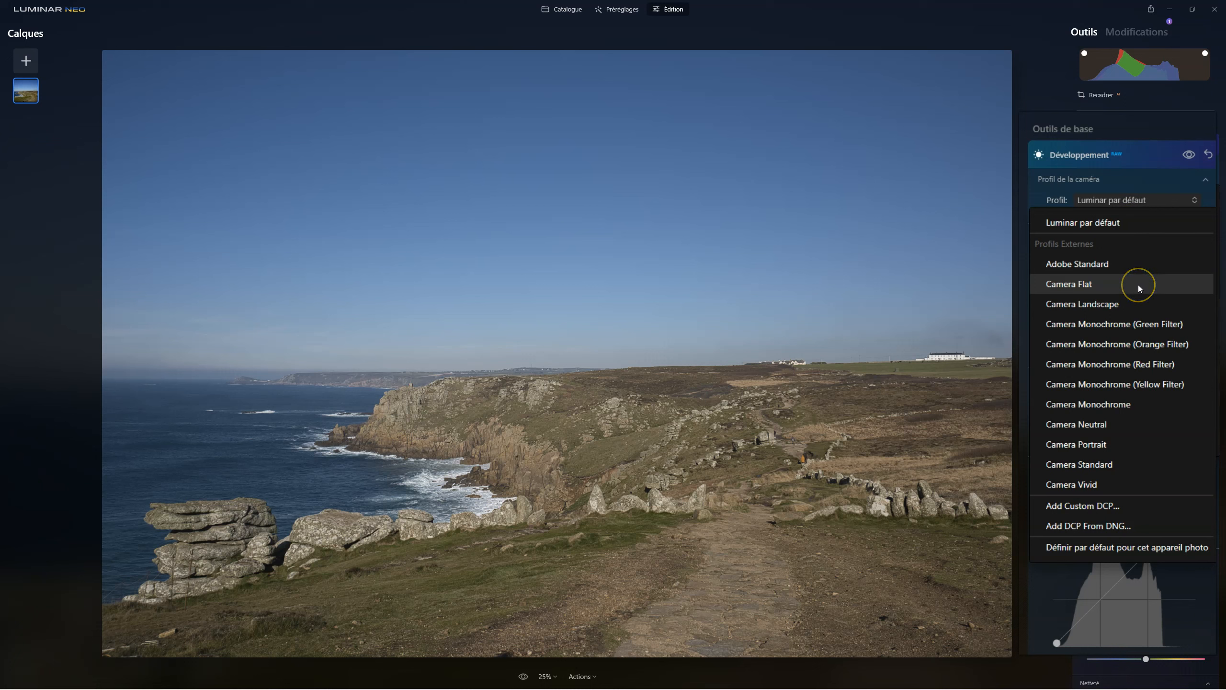
pyautogui.click(1097, 286)
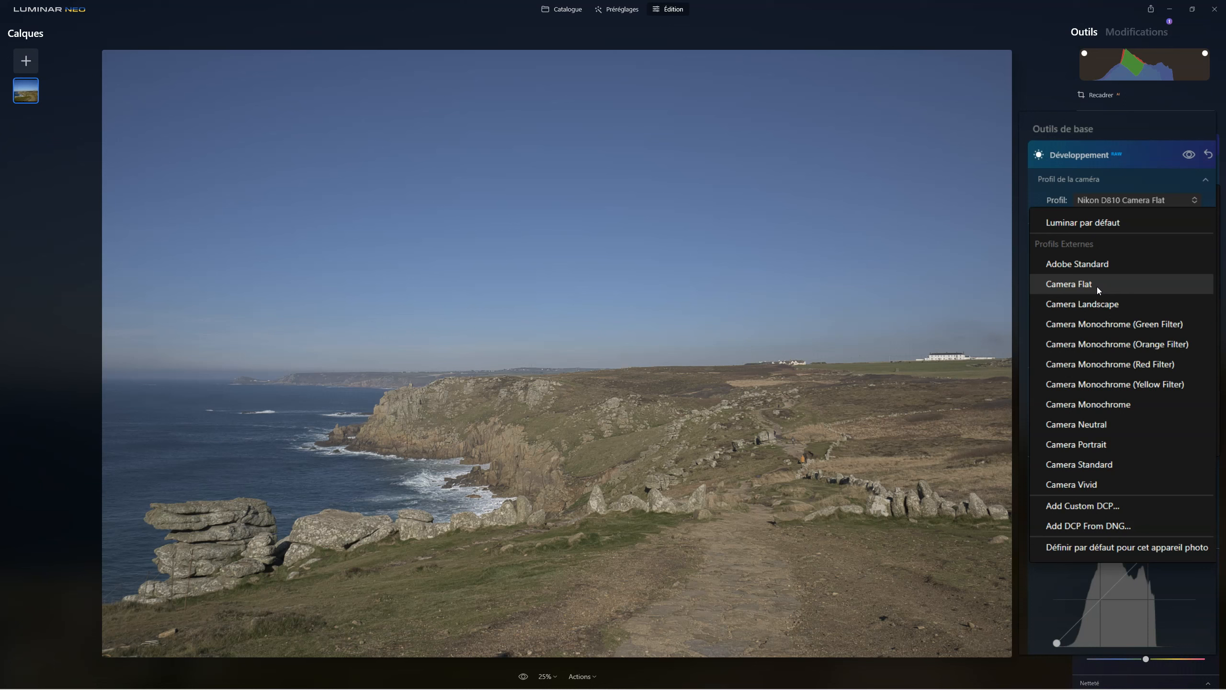
pyautogui.click(1088, 289)
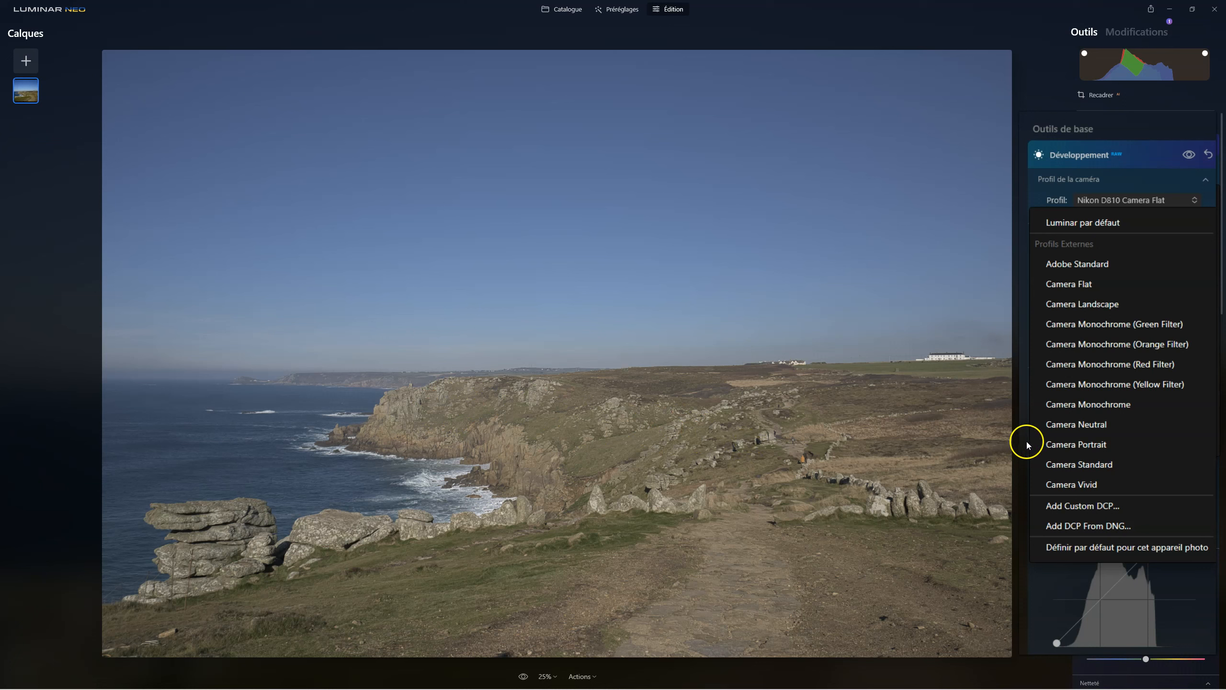
pyautogui.click(1091, 304)
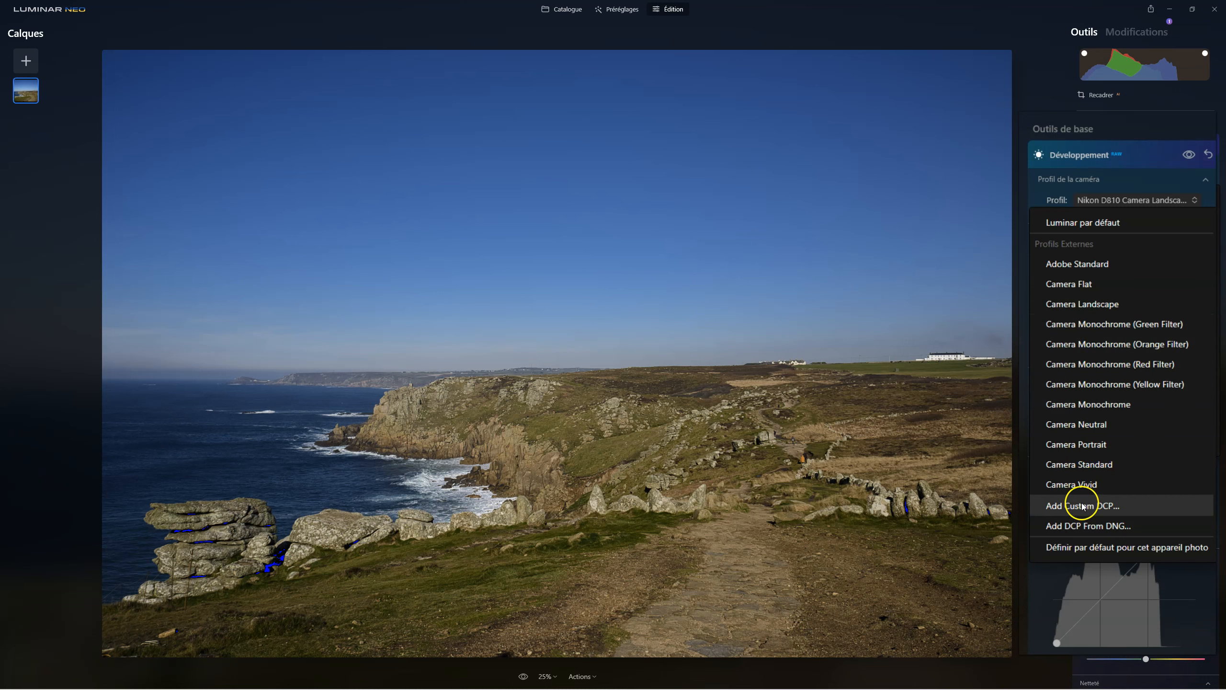
pyautogui.click(1095, 427)
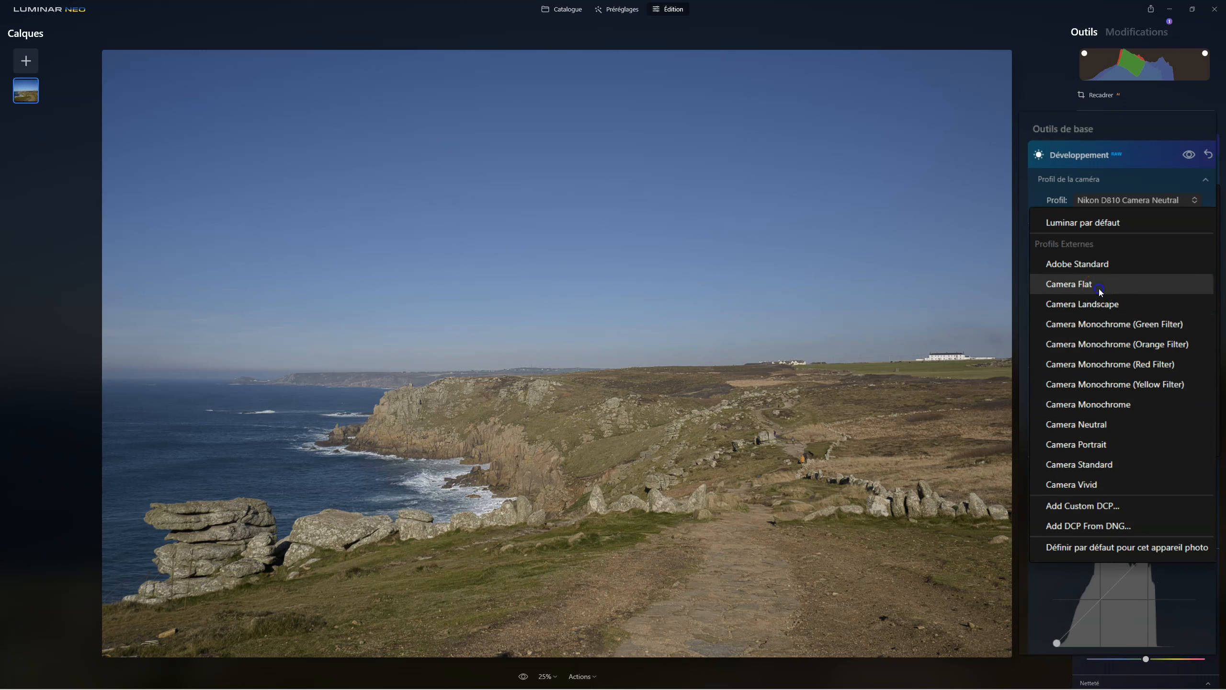
pyautogui.click(1099, 289)
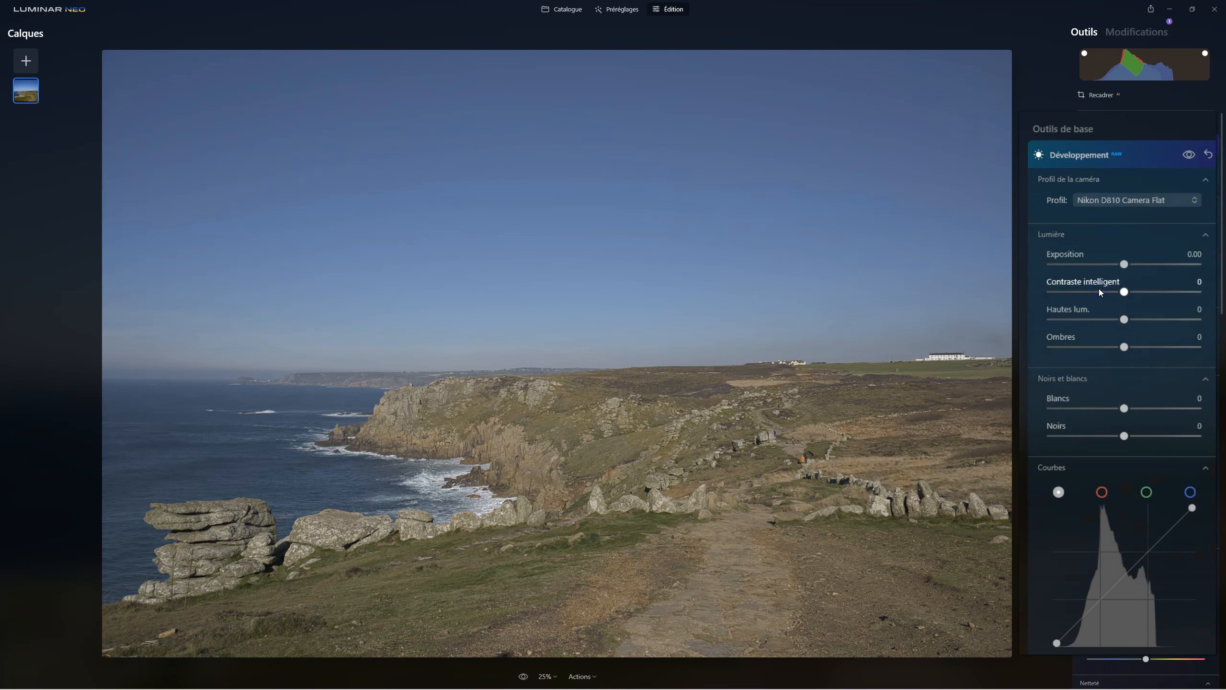
# - Compare the Camera Flat profile with Luminar par défaut and keep Luminar par défaut as the camera profile
pyautogui.click(1118, 202)
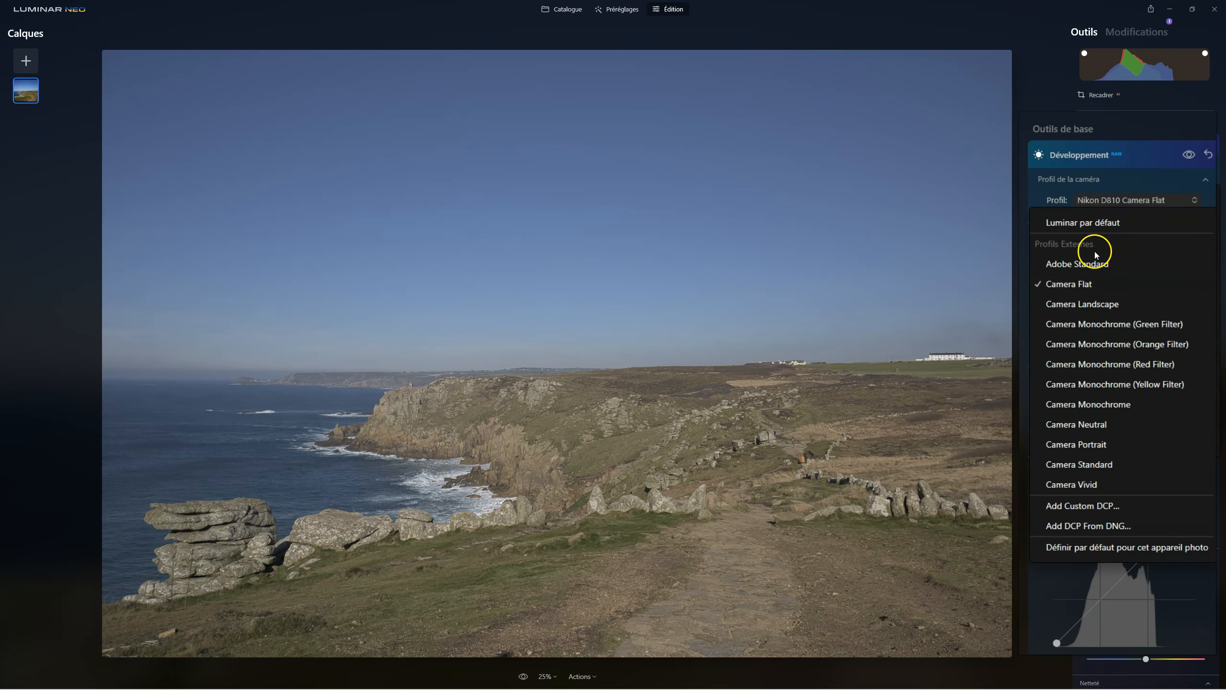
pyautogui.click(1091, 221)
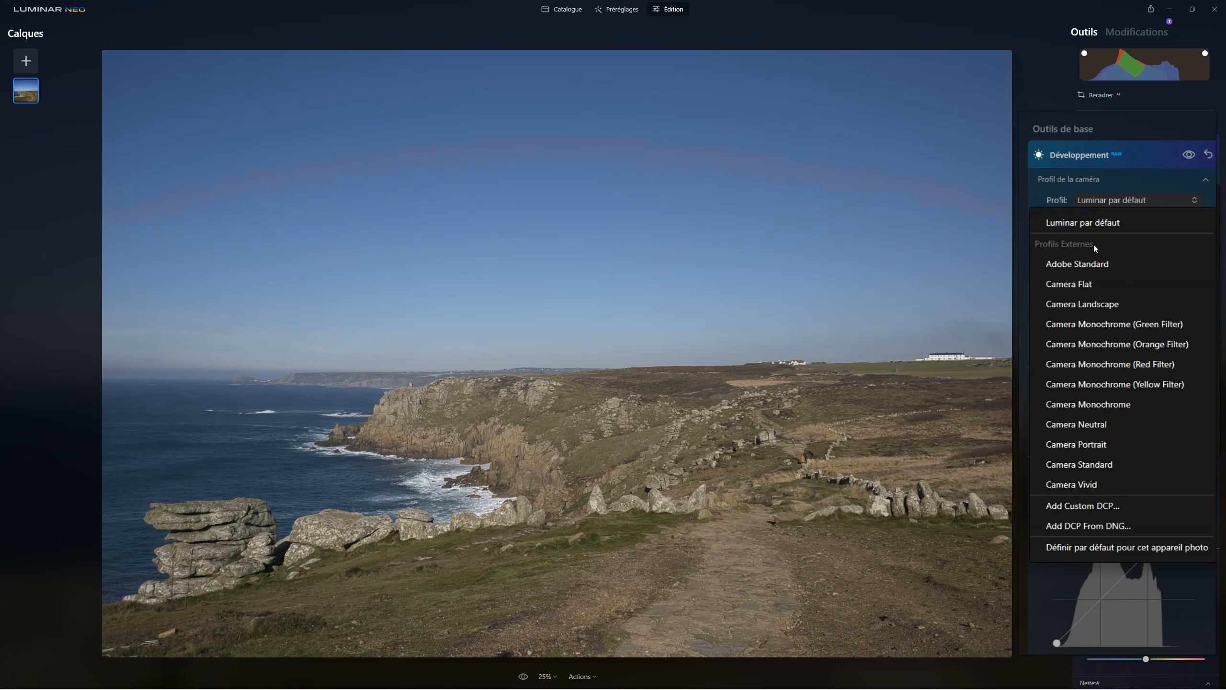
pyautogui.click(1081, 290)
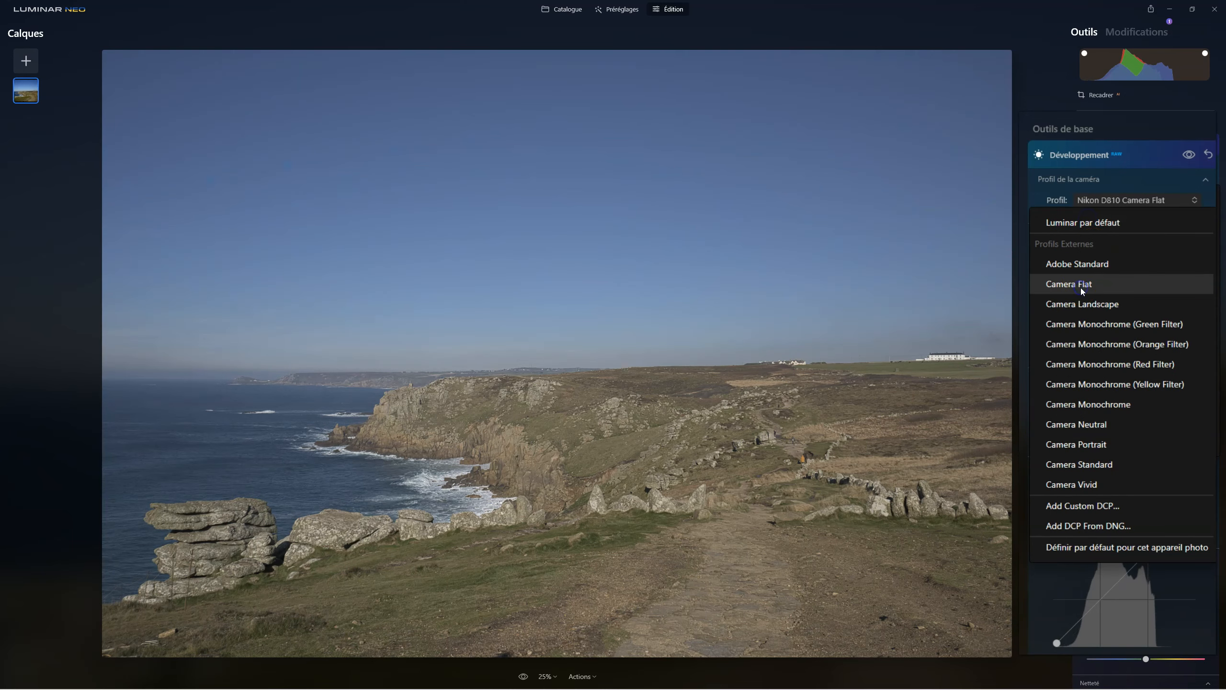
pyautogui.click(1090, 227)
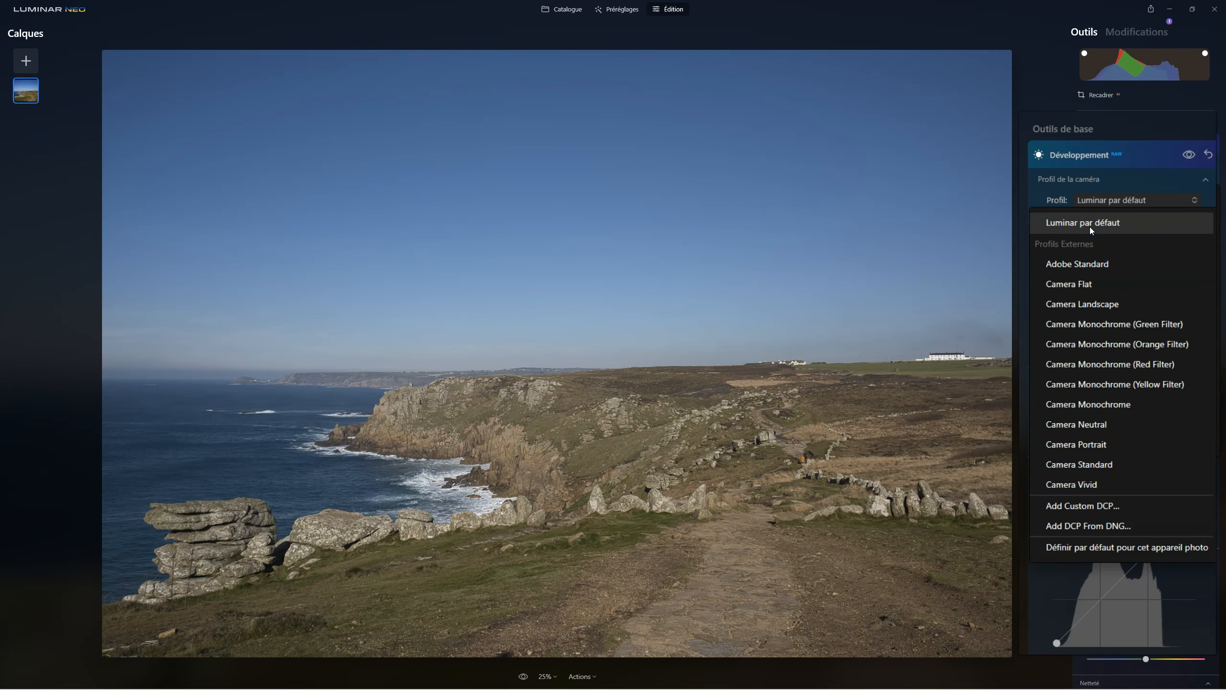
pyautogui.click(1093, 225)
pyautogui.click(1129, 187)
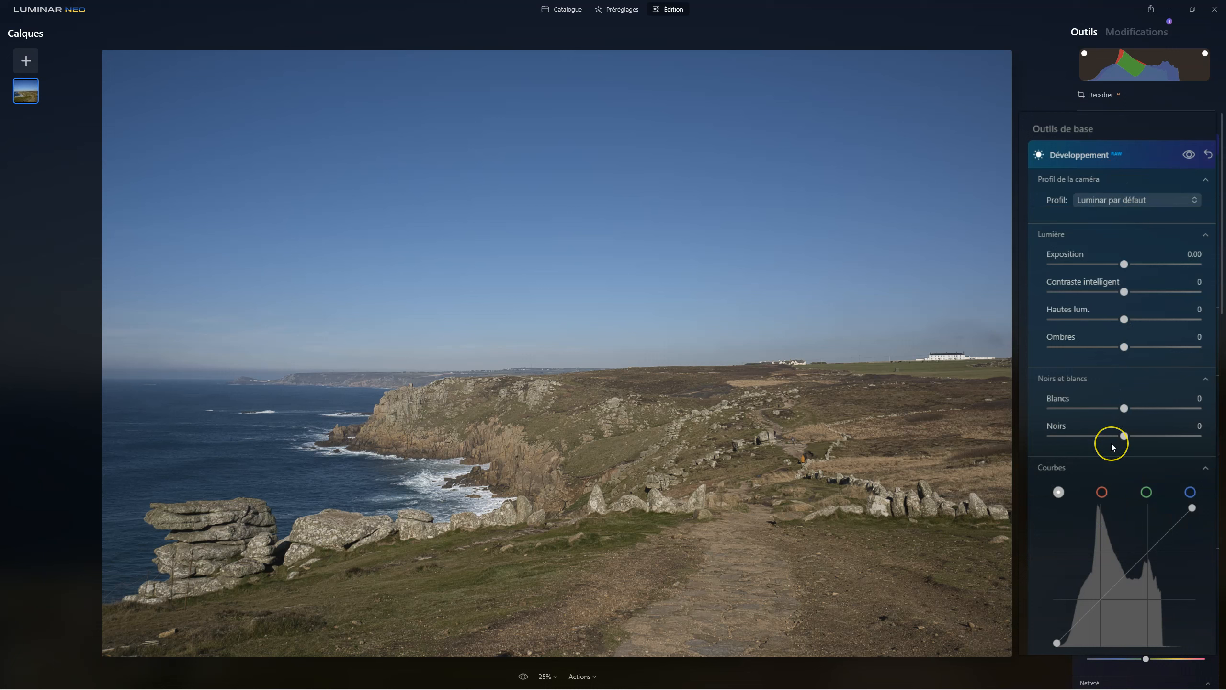
# - Set Contraste intelligent to -40 and compare the photo with and without the Développement adjustments
pyautogui.click(1124, 292)
pyautogui.moveTo(1124, 291); pyautogui.dragTo(1094, 291)
pyautogui.click(1155, 267)
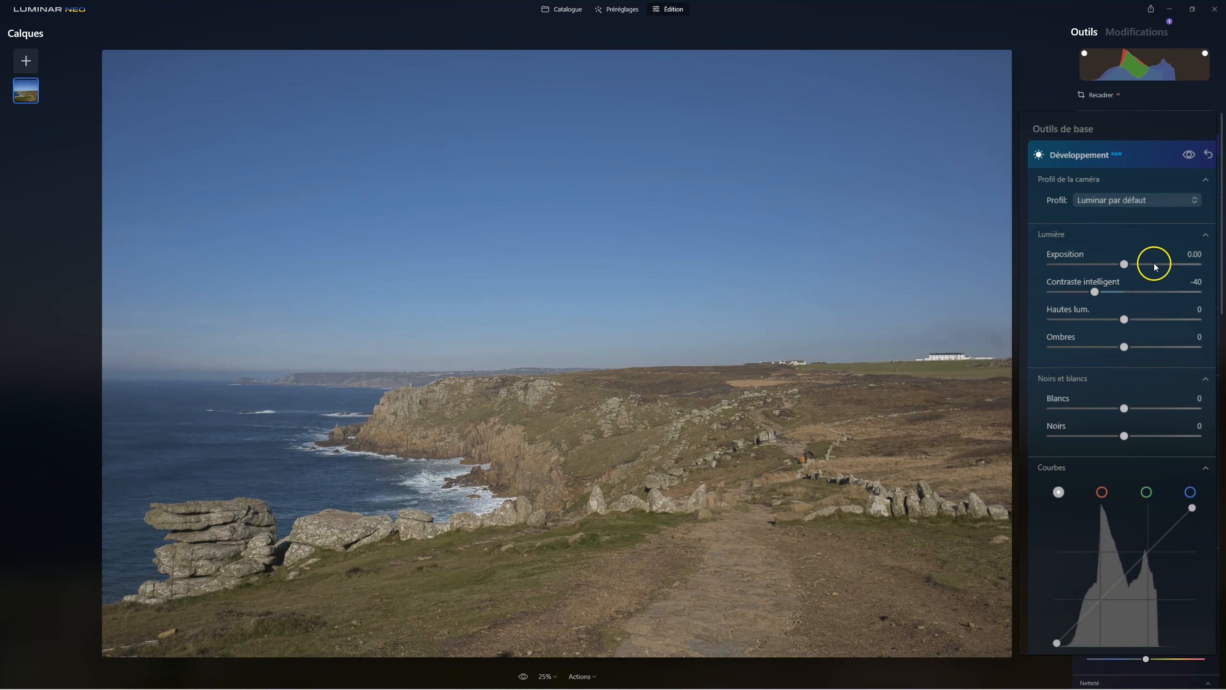
pyautogui.click(1189, 155)
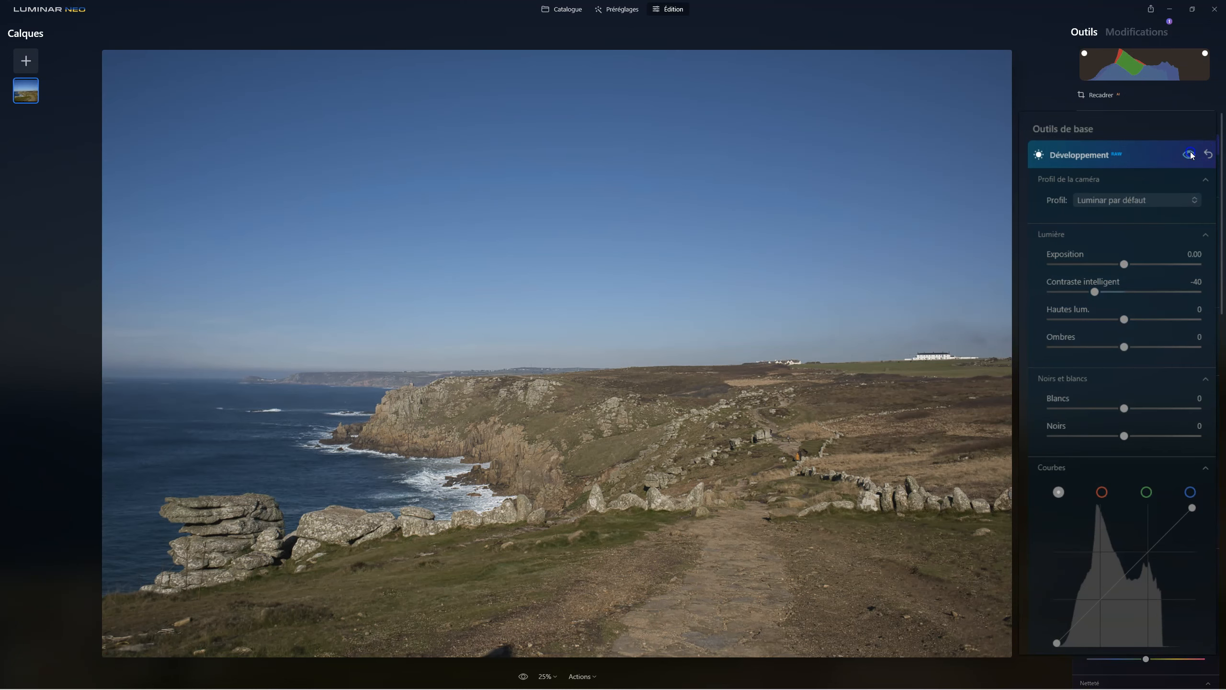
pyautogui.click(1190, 155)
pyautogui.click(1189, 155)
pyautogui.click(1190, 154)
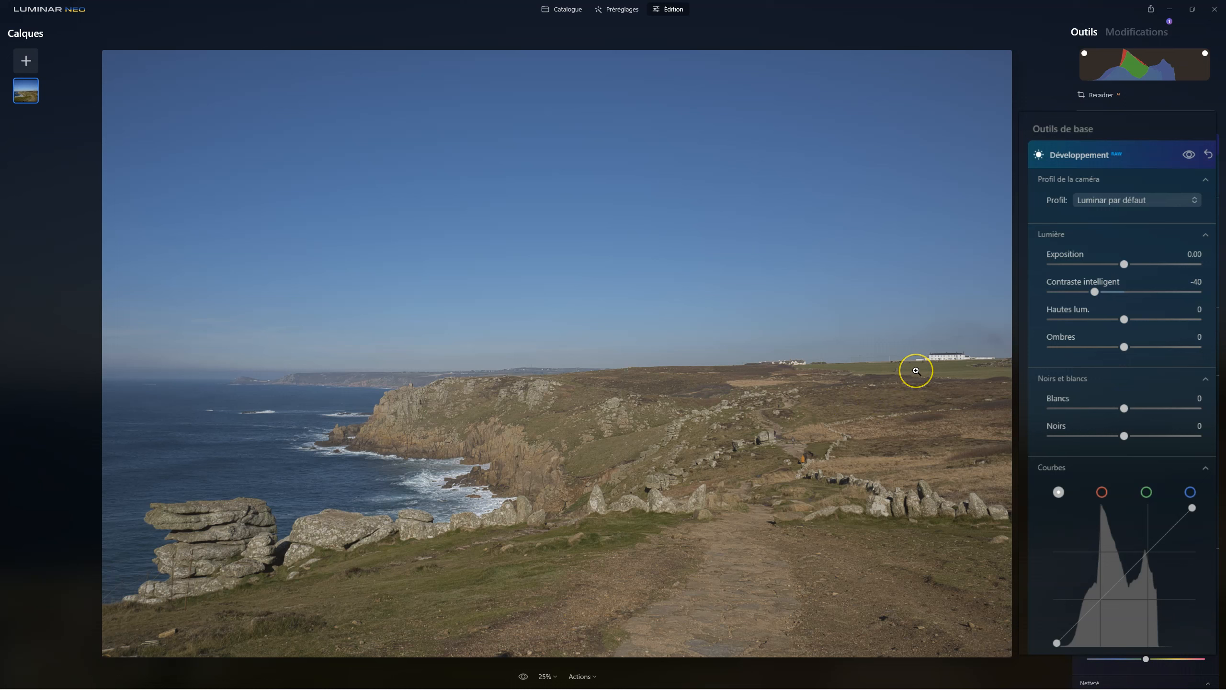
# - Set the white balance by sampling the white building on the horizon, and close the Développement tool
pyautogui.scroll(-5, 1147, 583)
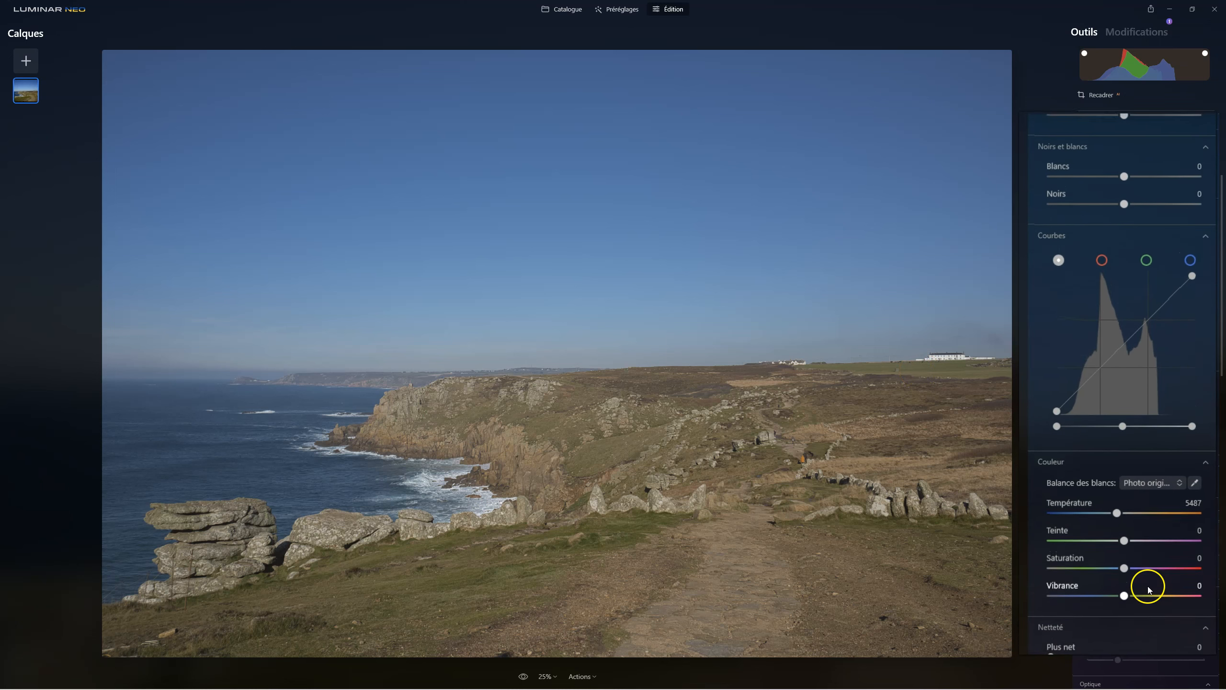
pyautogui.click(1194, 489)
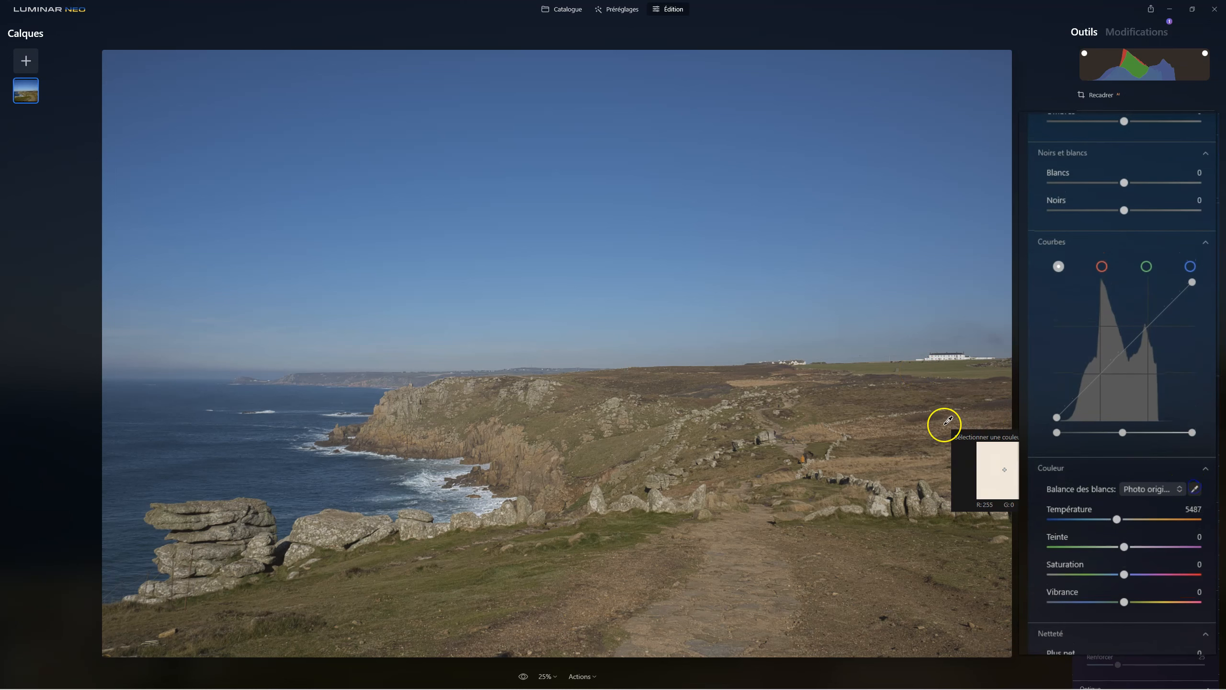
pyautogui.click(932, 357)
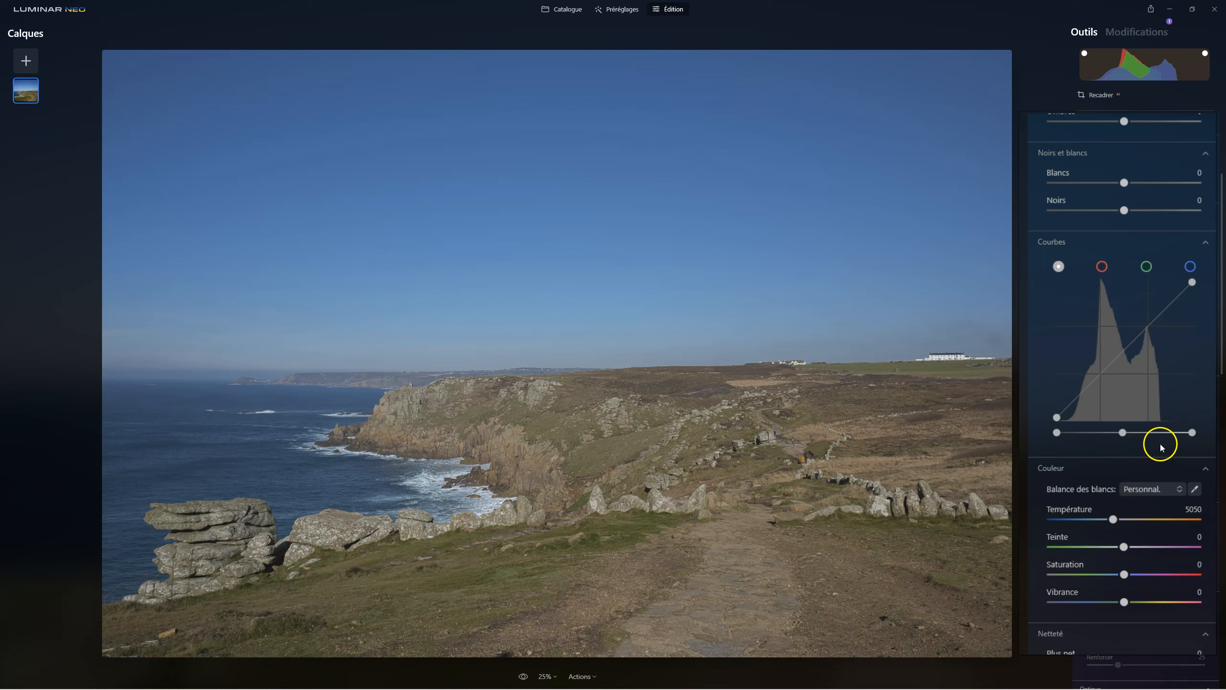
pyautogui.scroll(2, 1161, 447)
pyautogui.scroll(2, 1161, 446)
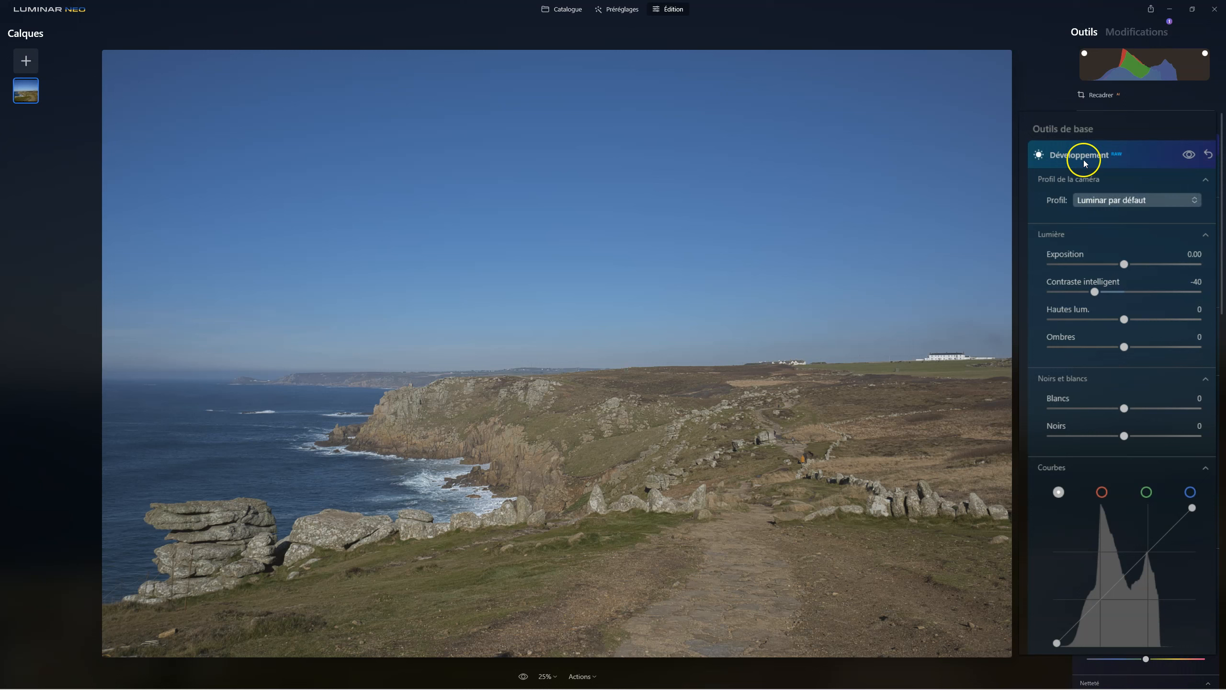
pyautogui.click(1074, 156)
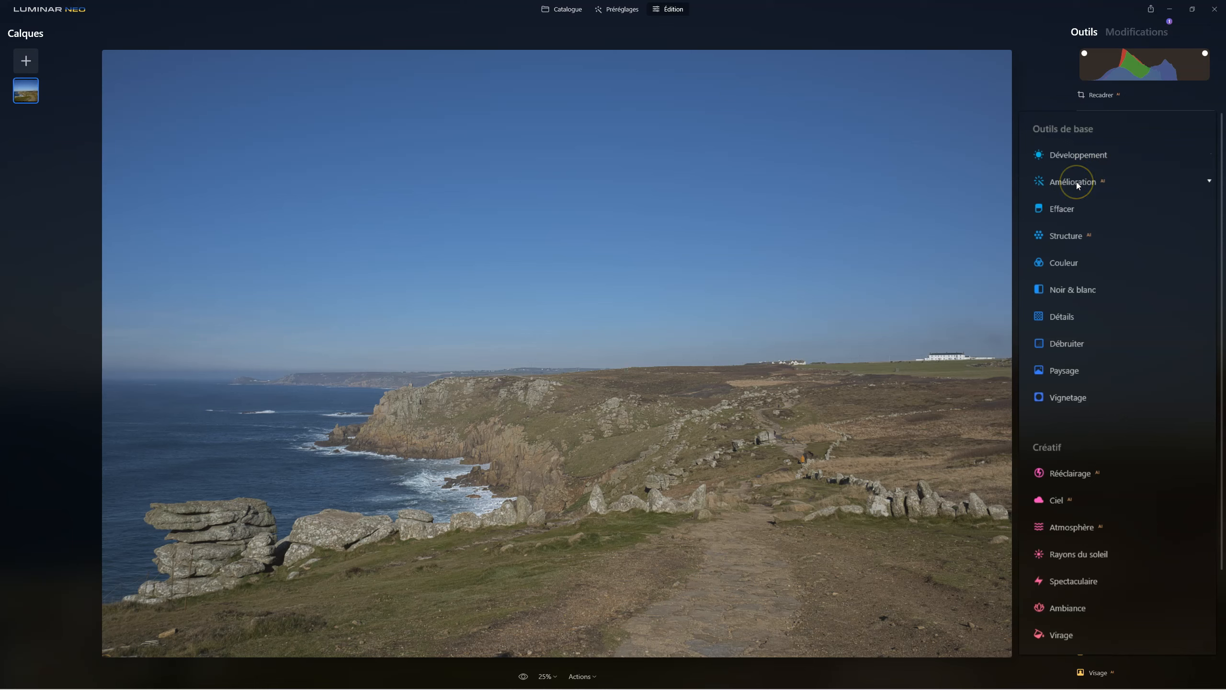
# - Straighten the photo with automatic horizon alignment in the crop tool, fine-tune the rotation by hand and apply the crop
pyautogui.click(1106, 96)
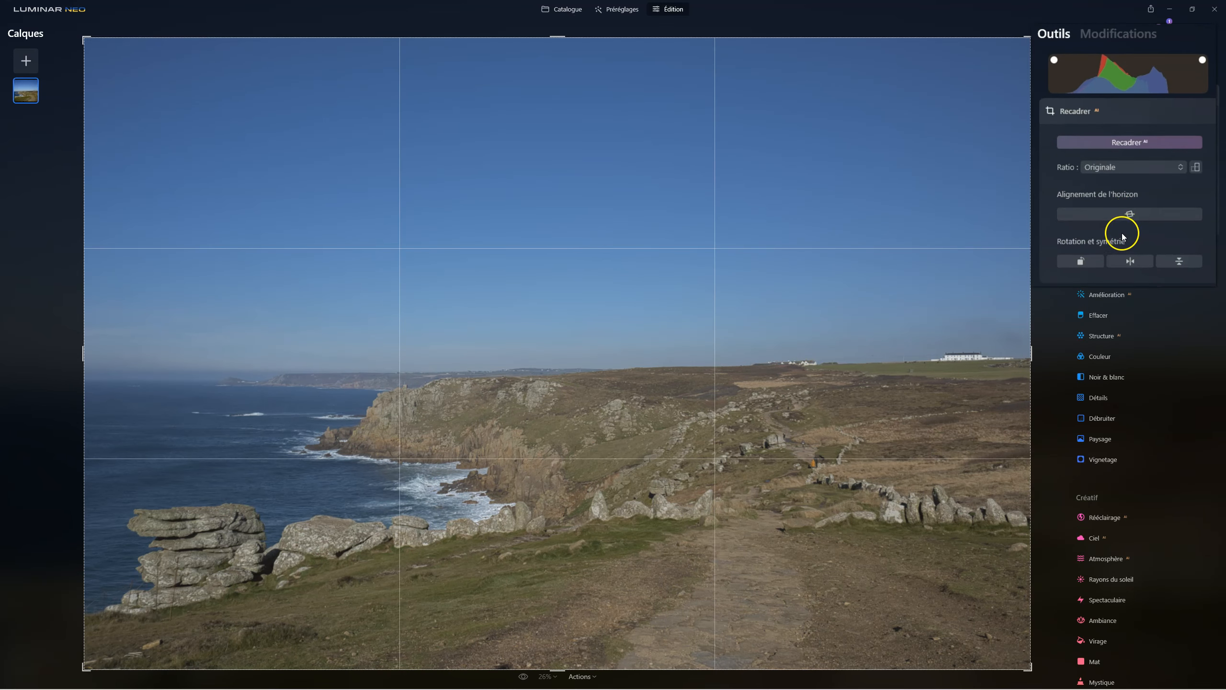
pyautogui.click(1129, 214)
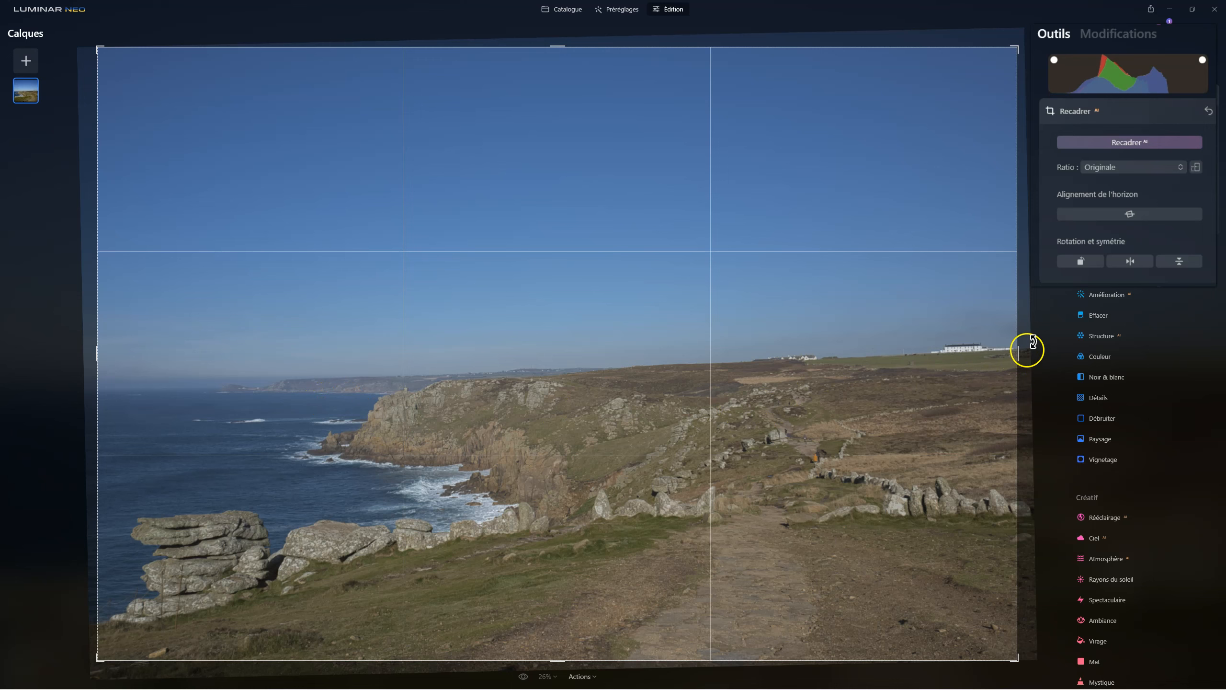
pyautogui.moveTo(1040, 350); pyautogui.dragTo(1044, 352)
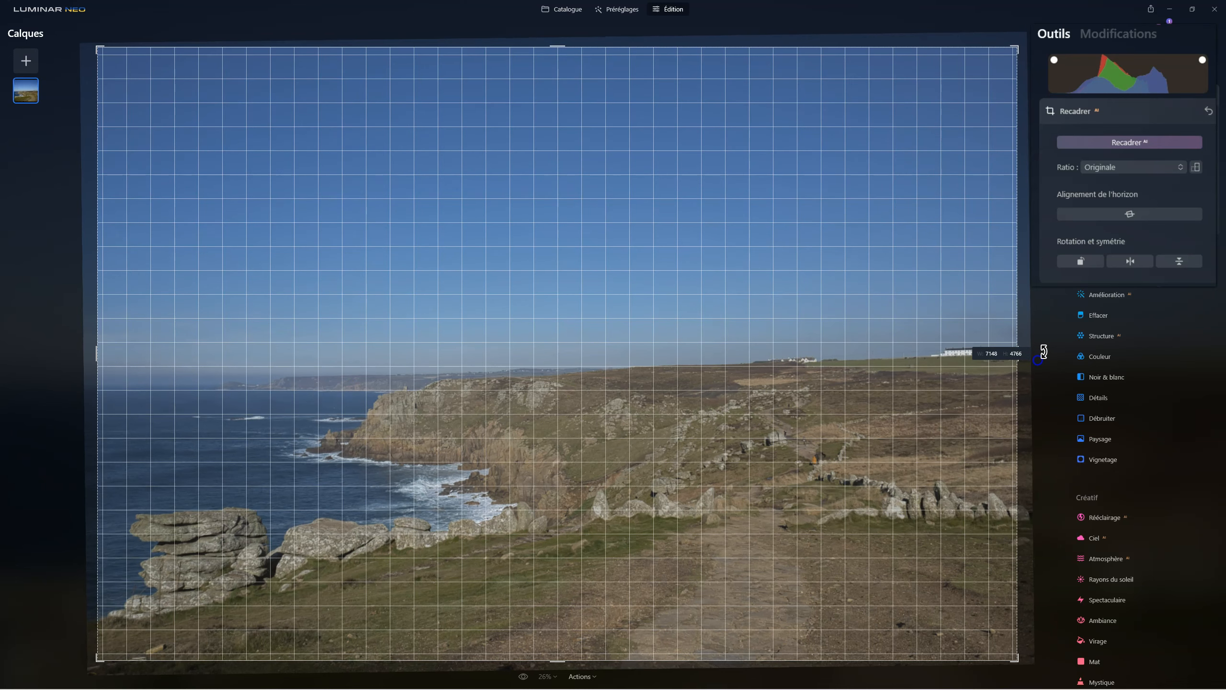
pyautogui.moveTo(1043, 351); pyautogui.dragTo(1044, 352)
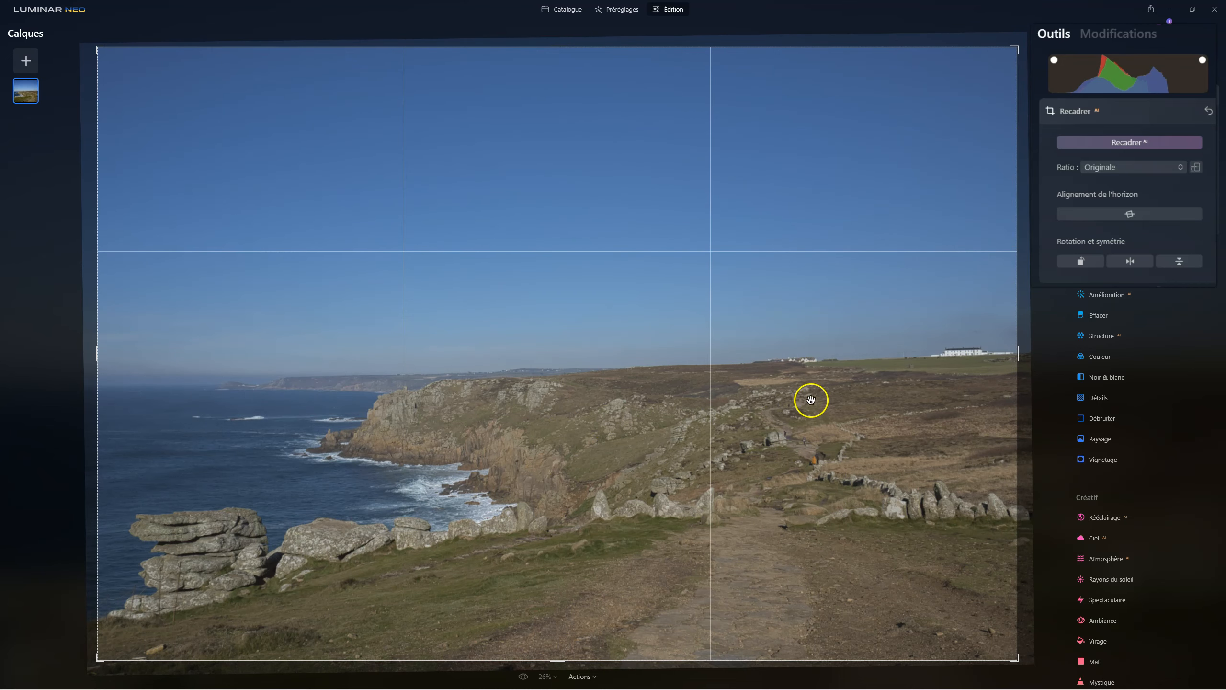
pyautogui.click(1094, 99)
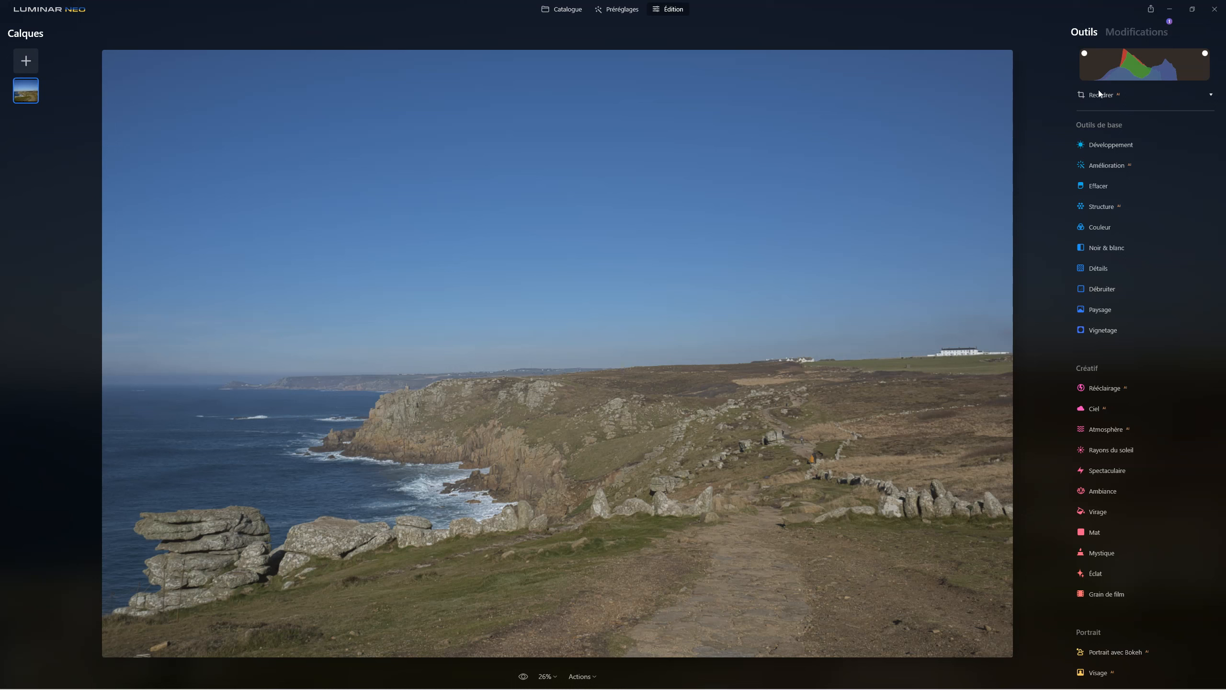
# - Set Accent AI to 68 in the Amélioration tool
pyautogui.click(1120, 85)
pyautogui.click(1110, 165)
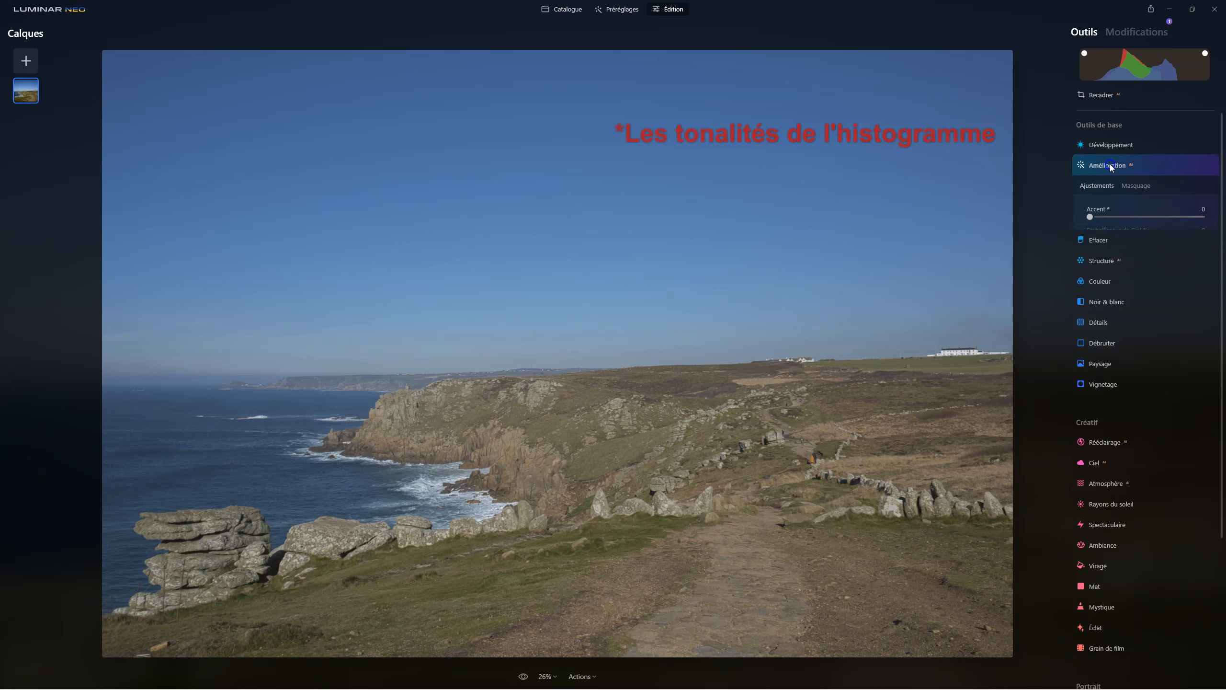
pyautogui.moveTo(1050, 237); pyautogui.dragTo(1151, 238)
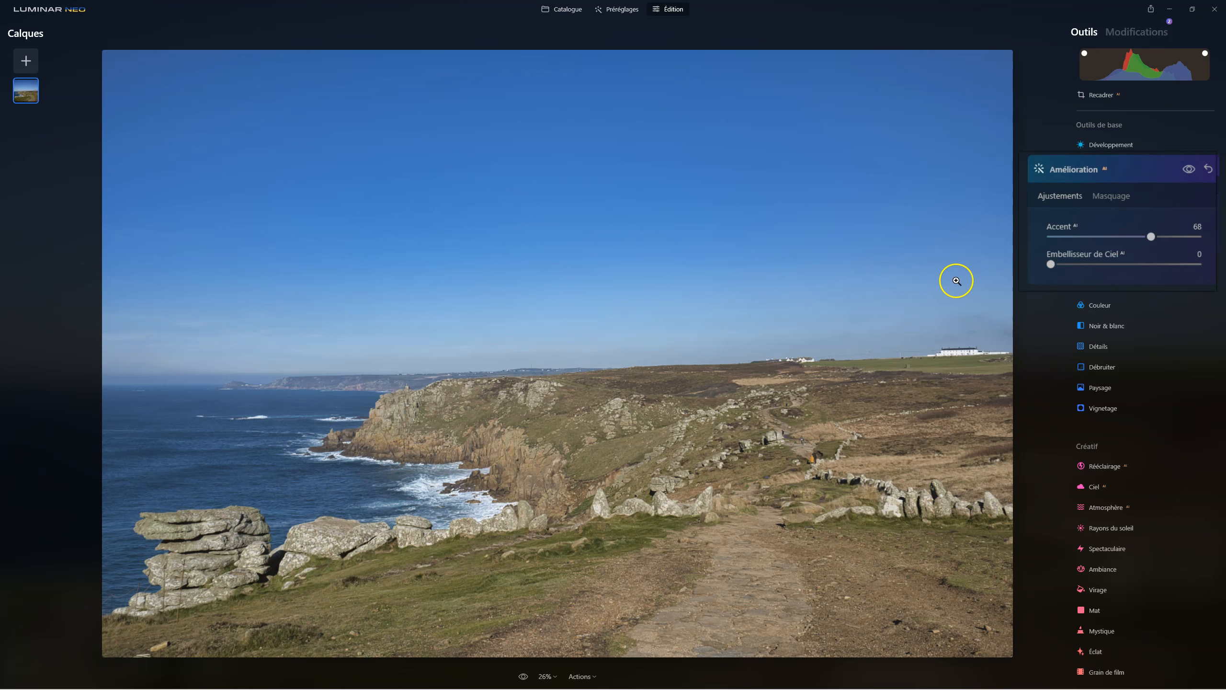
# - Try Accent AI at 81 and 100 in the Amélioration tool, and reset the setting
pyautogui.moveTo(1151, 236); pyautogui.dragTo(1167, 236)
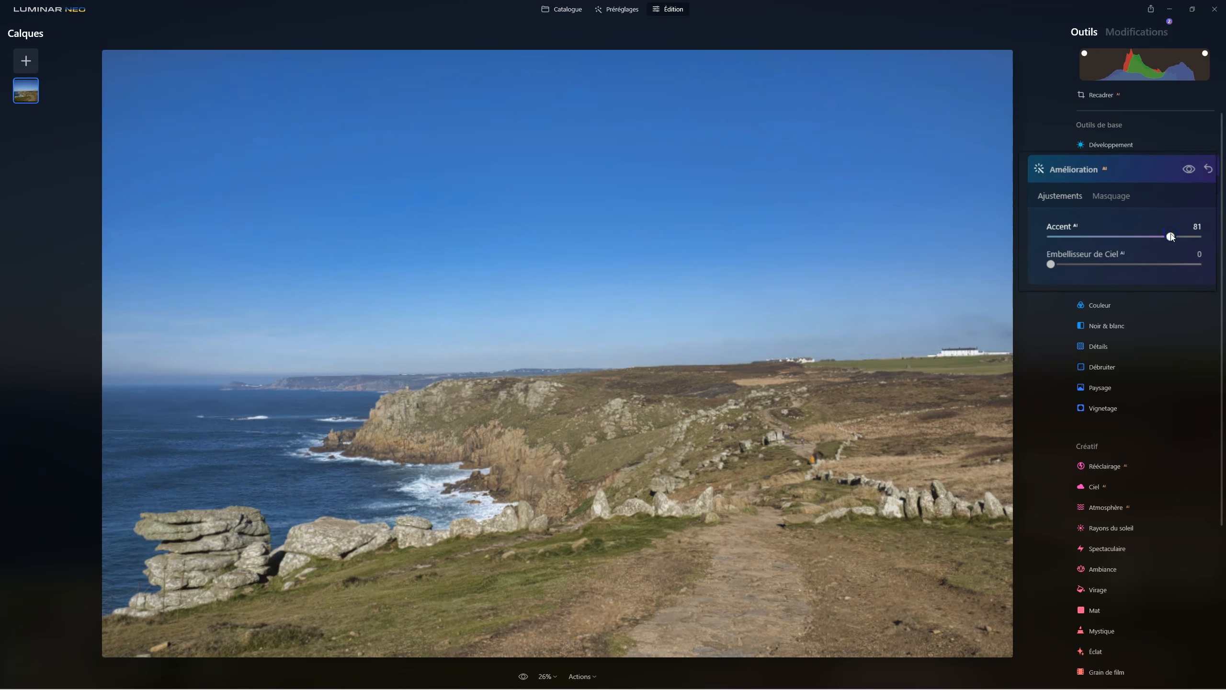
pyautogui.moveTo(1171, 236); pyautogui.dragTo(1204, 236)
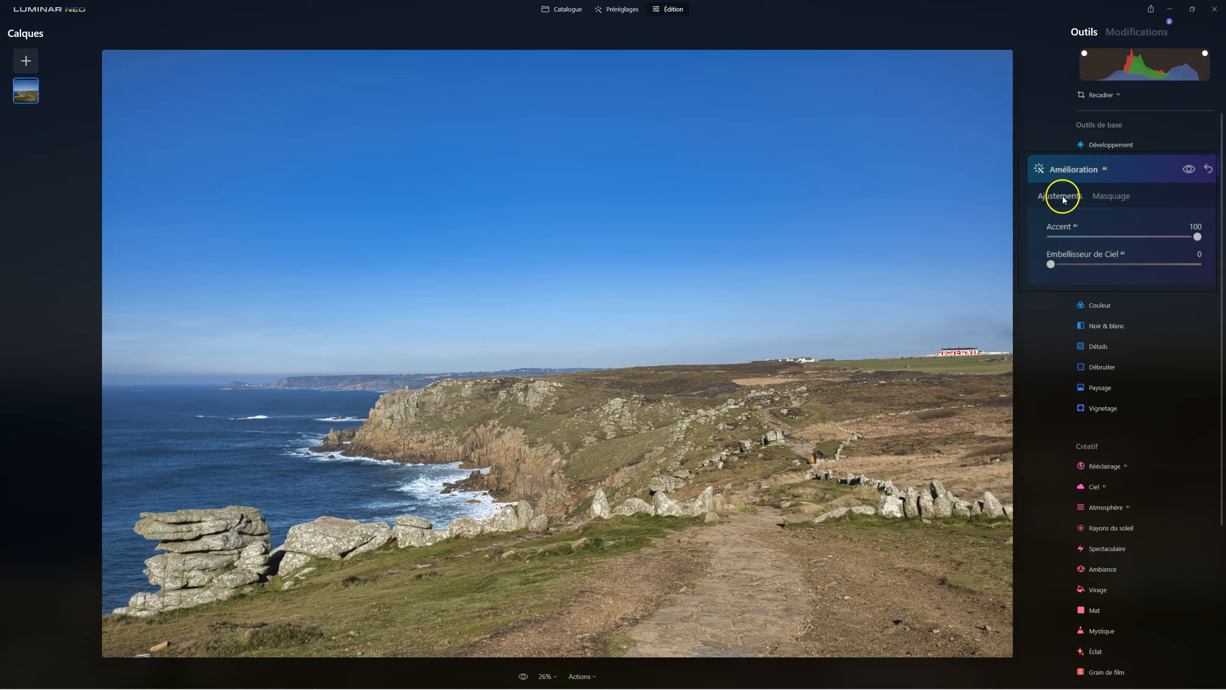
pyautogui.doubleClick(1197, 237)
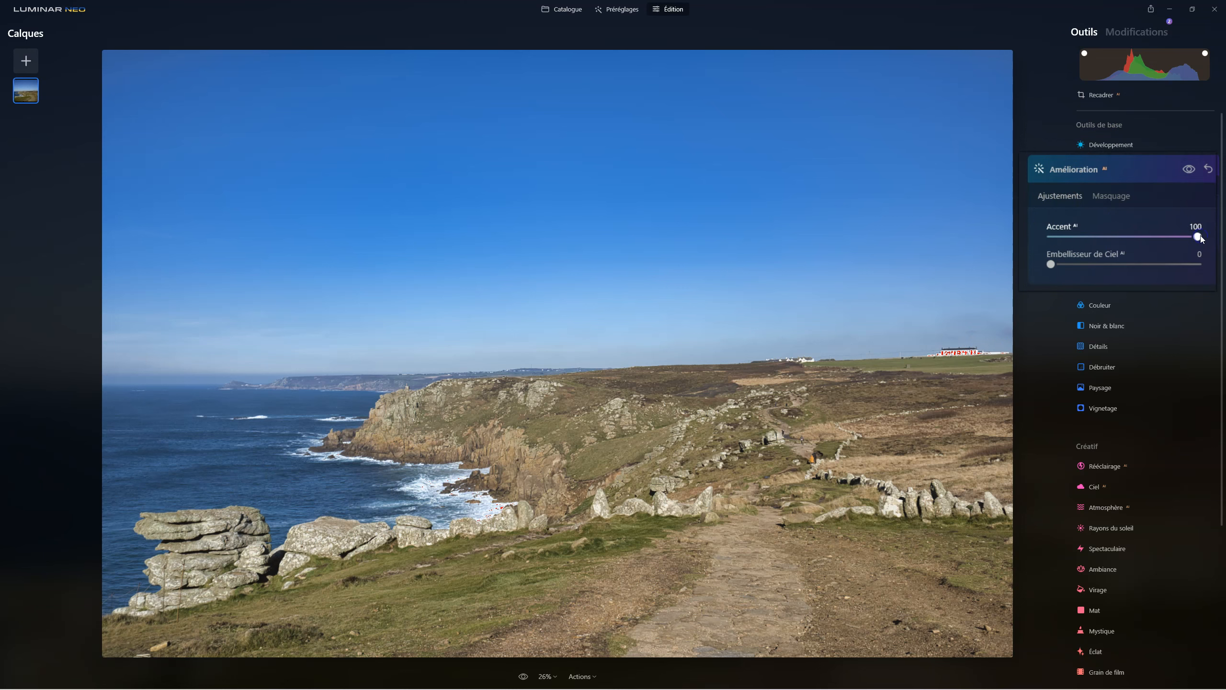
# - Set Accent AI to 87, compare the photo with and without the Amélioration adjustments, and close the tool
pyautogui.moveTo(1052, 237); pyautogui.dragTo(1180, 240)
pyautogui.click(1188, 169)
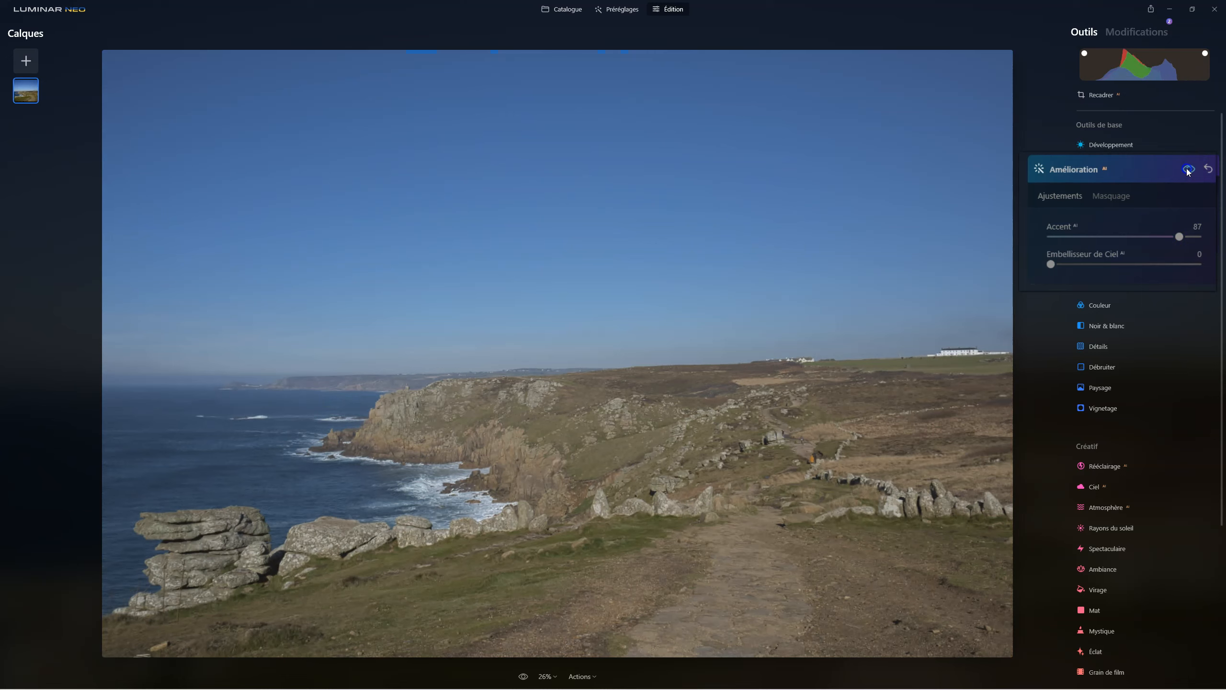
pyautogui.click(1187, 169)
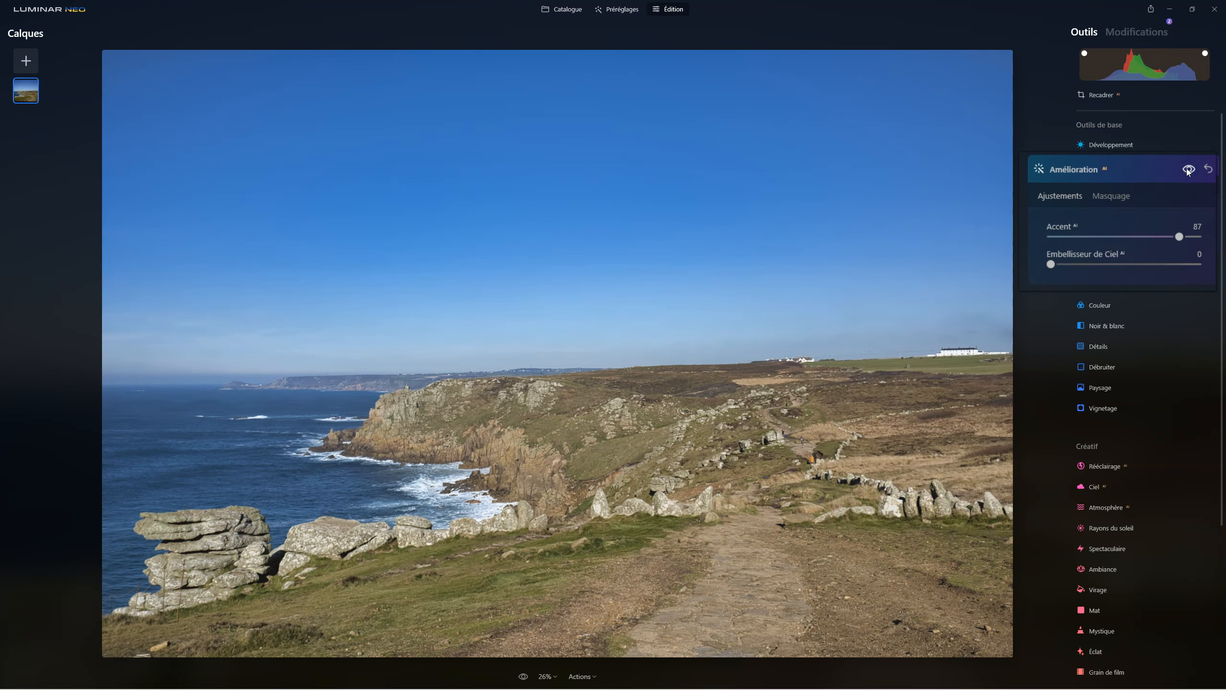
pyautogui.click(1188, 169)
pyautogui.click(1187, 169)
pyautogui.click(1187, 169)
pyautogui.click(1187, 169)
pyautogui.click(1084, 168)
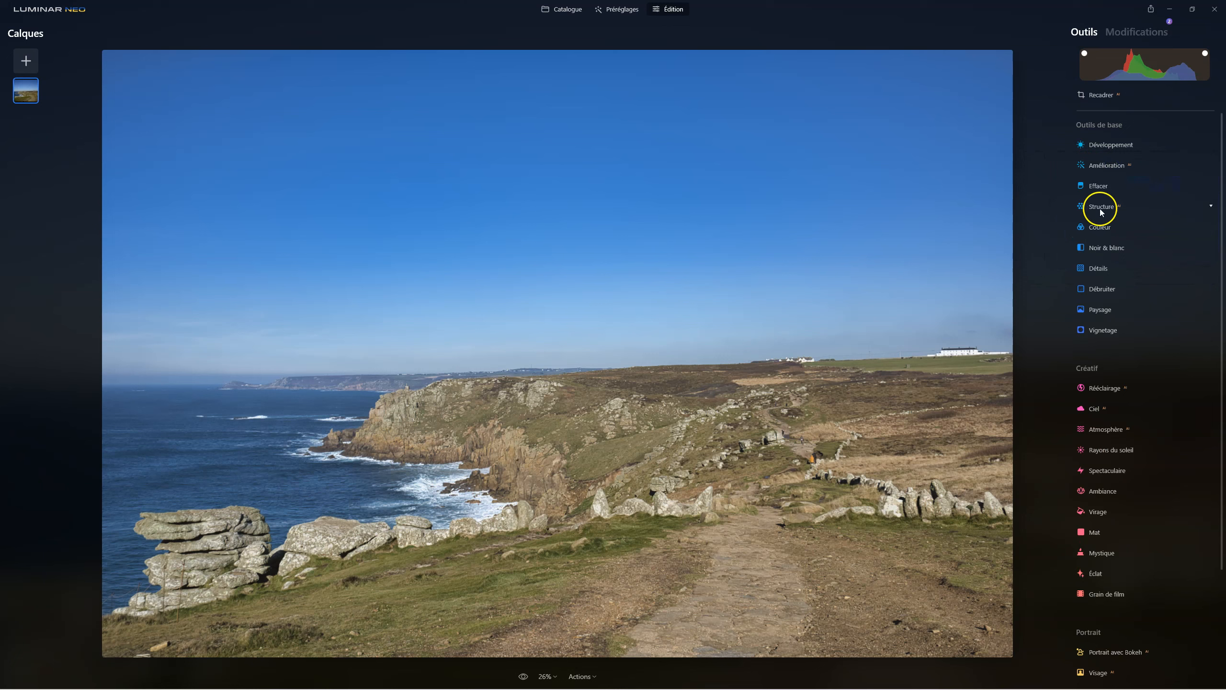
# - Set Quantité to 29 in the Structure tool, compare the photo without the effect and with the original, and close the tool
pyautogui.click(1101, 208)
pyautogui.moveTo(1147, 260)
pyautogui.mouseDown()
pyautogui.moveTo(1127, 271)
pyautogui.moveTo(1144, 280)
pyautogui.mouseUp()
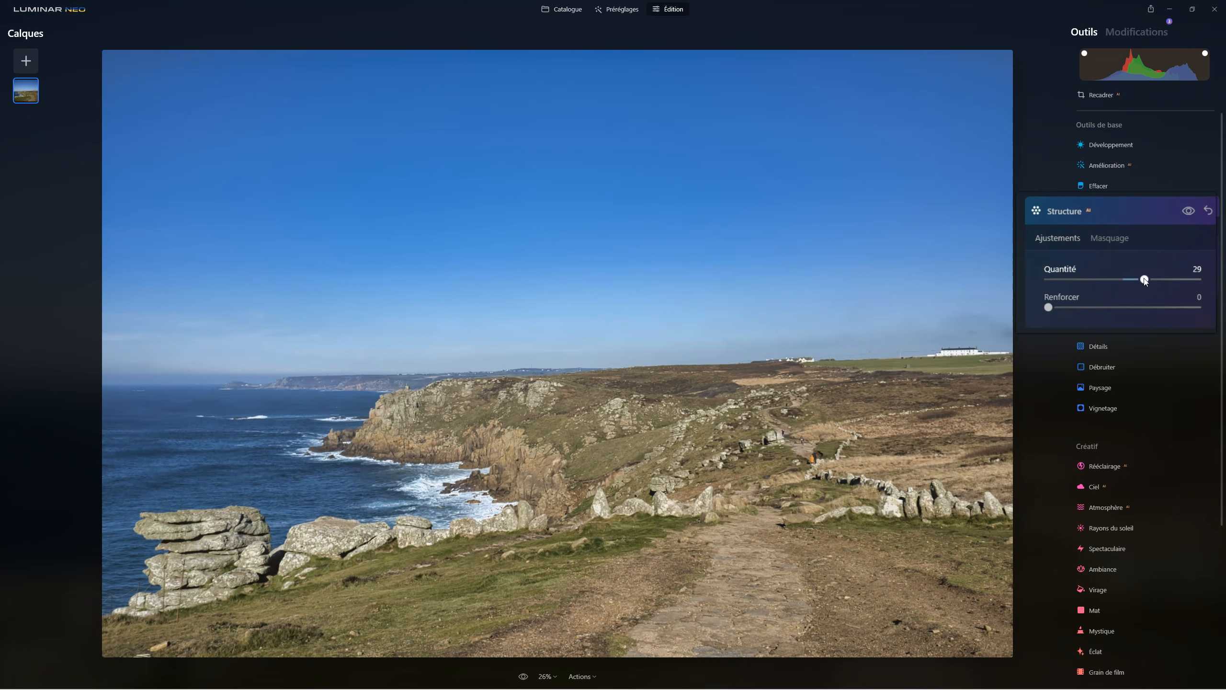
pyautogui.click(1188, 213)
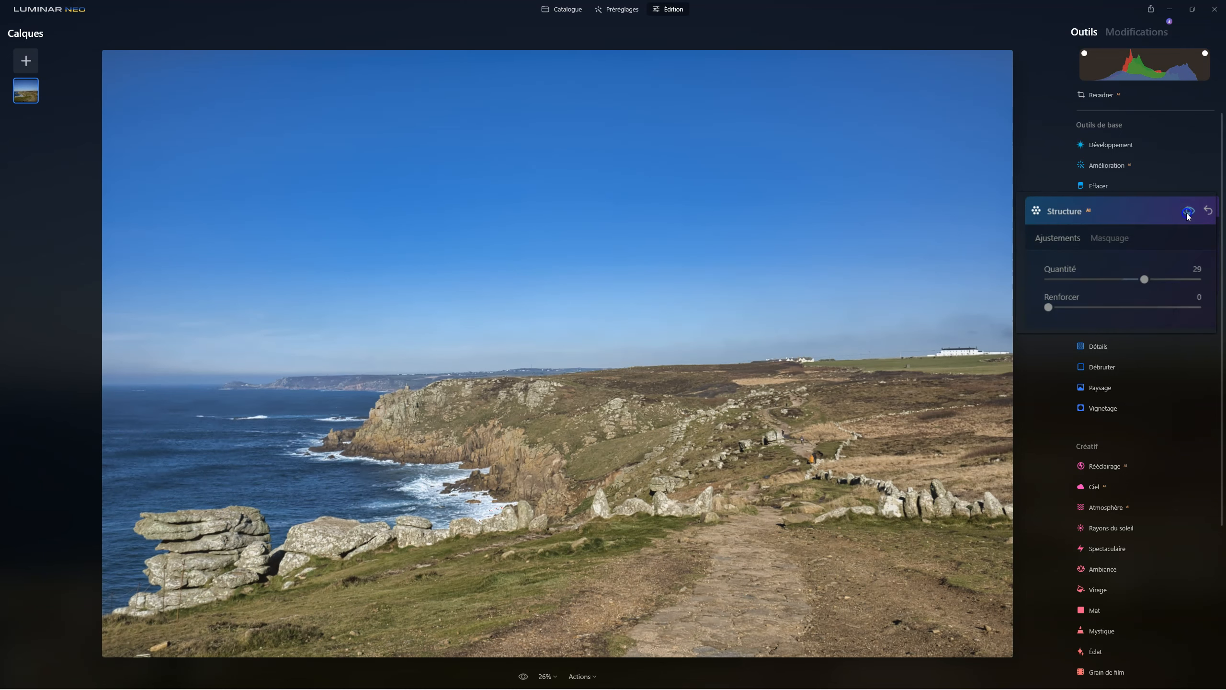
pyautogui.click(1188, 212)
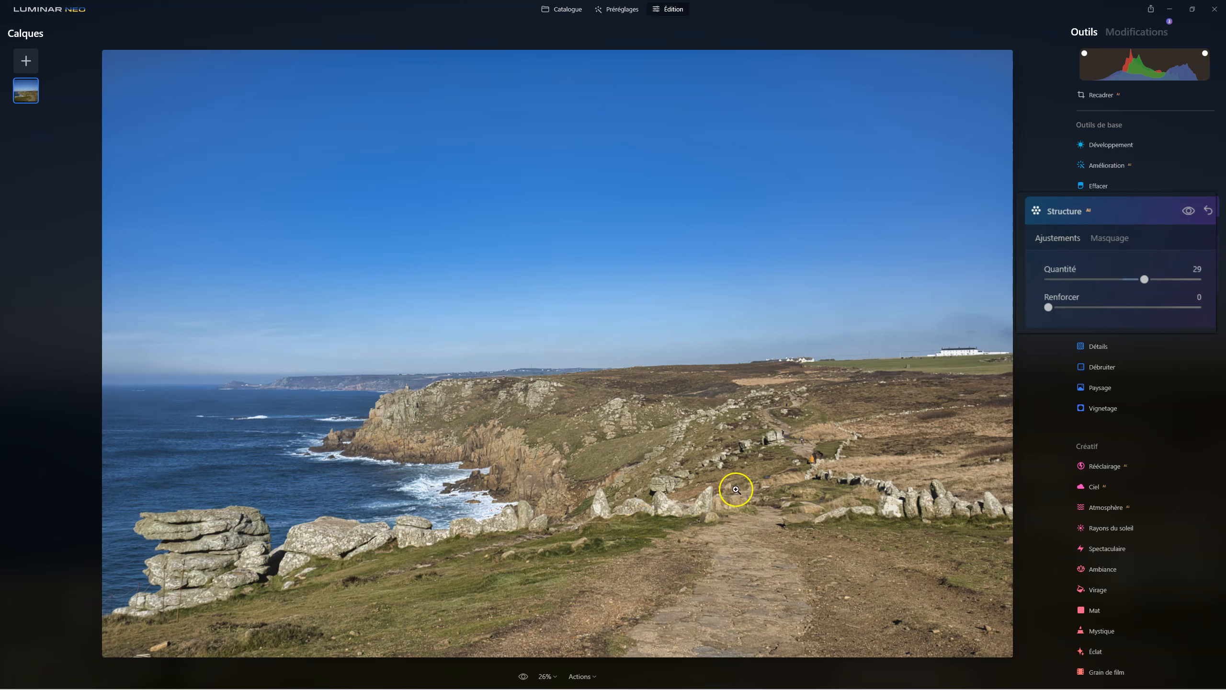
pyautogui.click(522, 677)
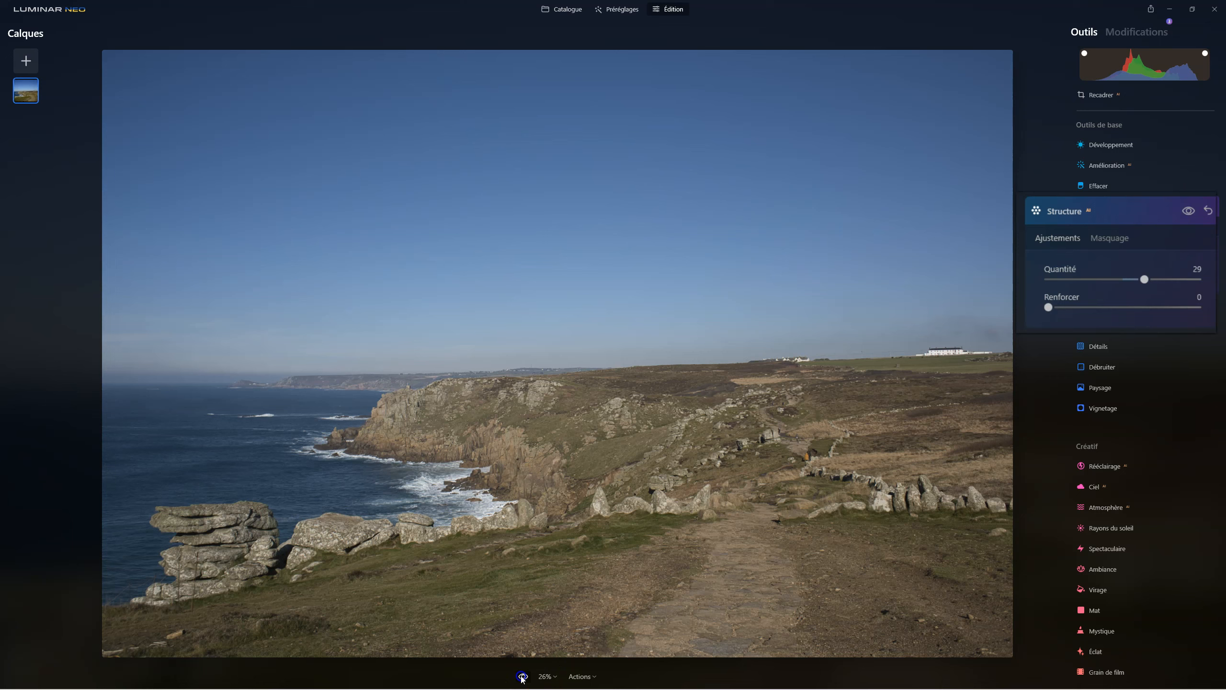
pyautogui.click(522, 677)
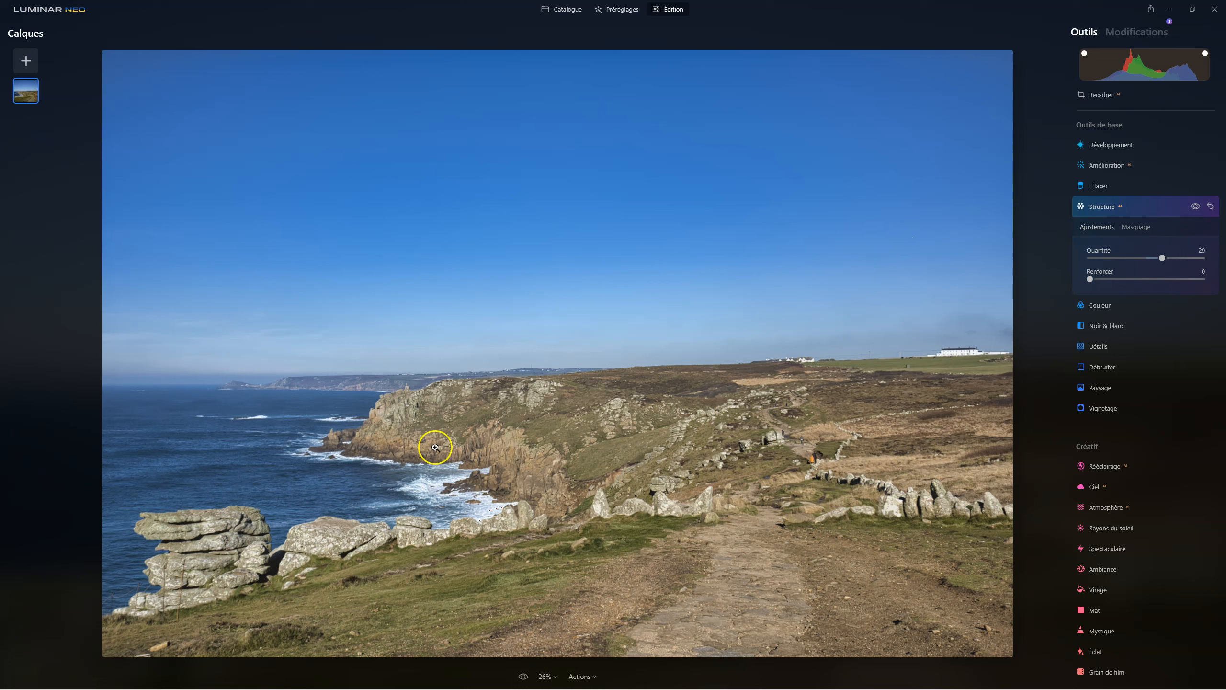
pyautogui.click(1099, 209)
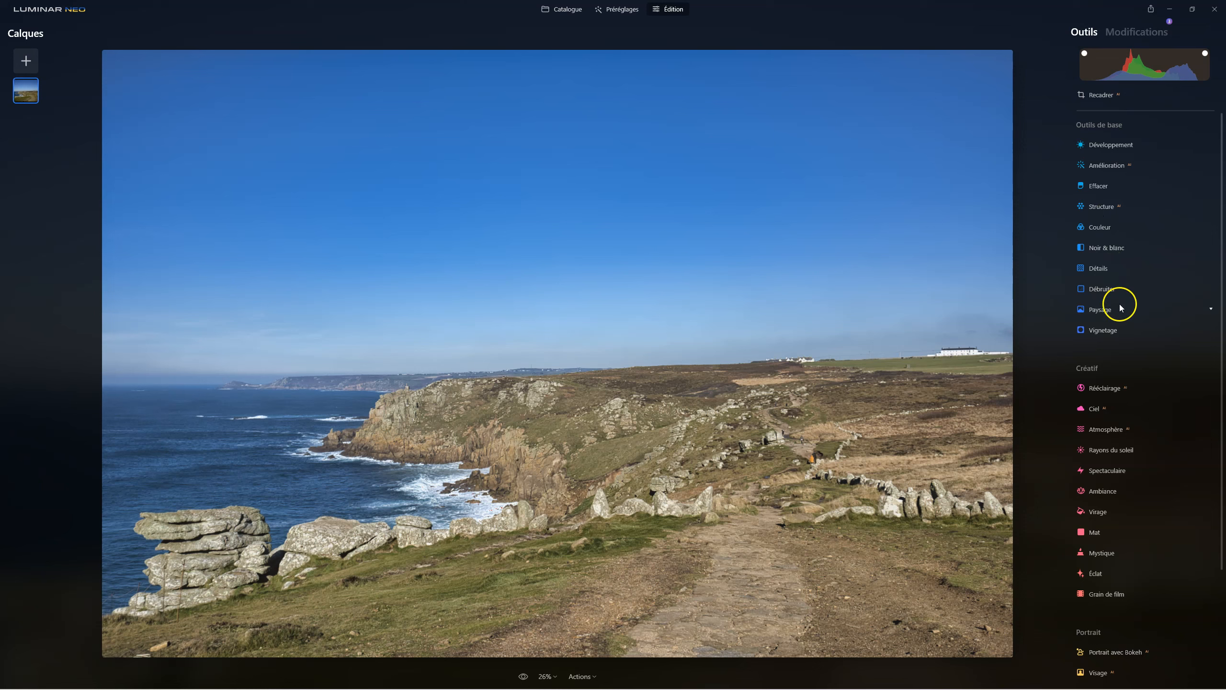
# - Set the Bleu saturation to -17 in the Couleur tool's HSL settings, compare with the original photo and close the tool
pyautogui.click(1102, 228)
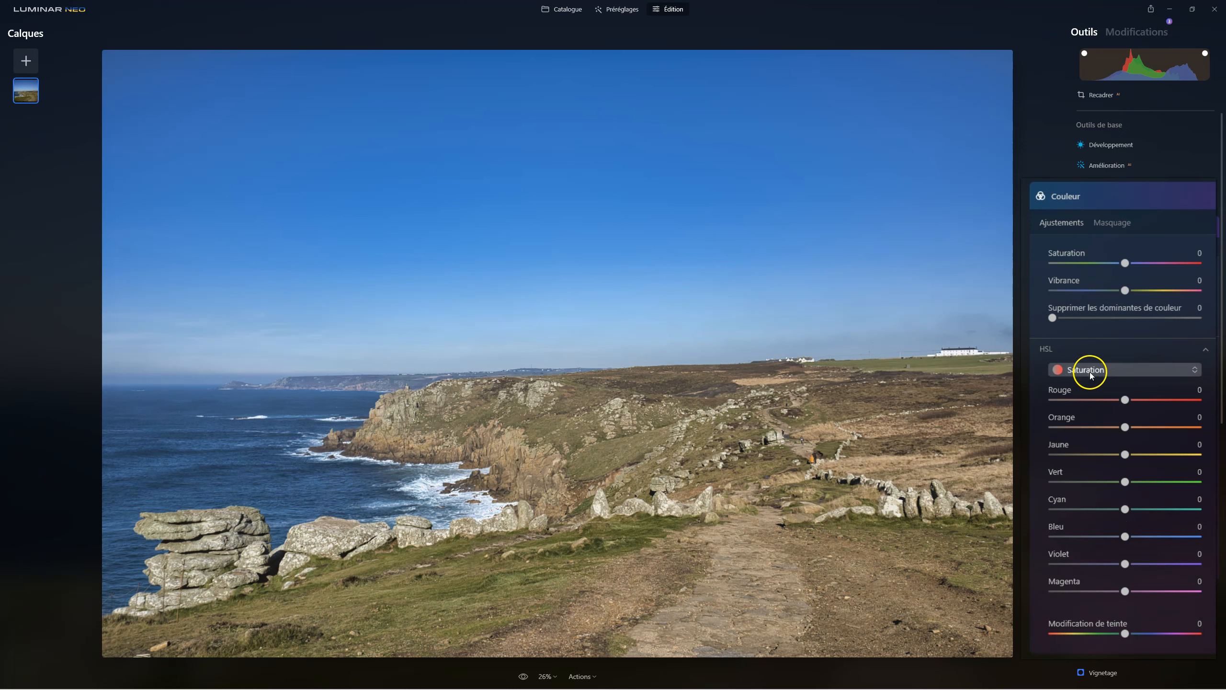
pyautogui.moveTo(1125, 536); pyautogui.dragTo(1109, 536)
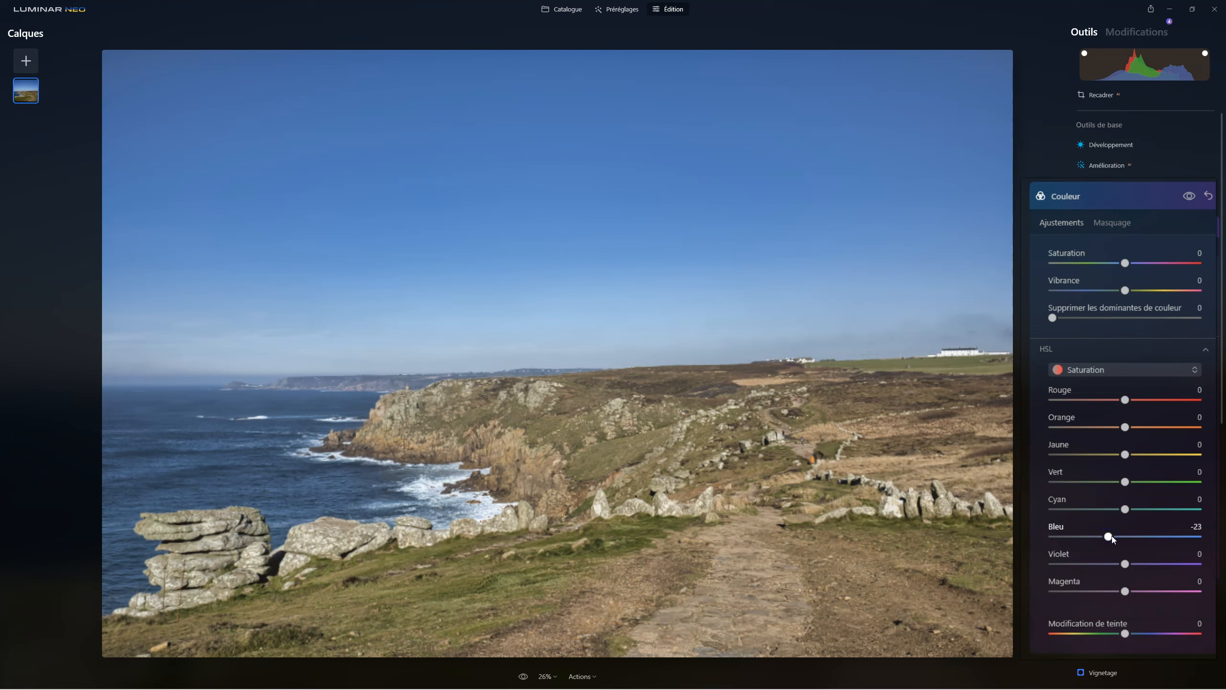
pyautogui.click(1112, 536)
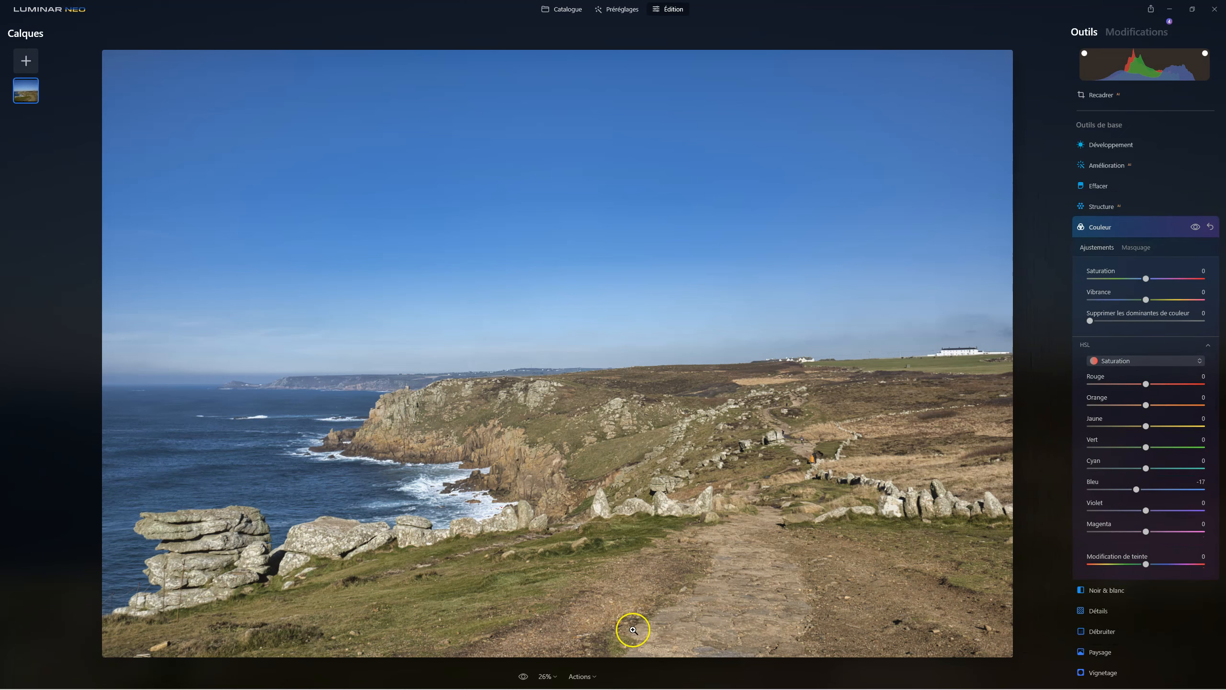
pyautogui.click(522, 676)
pyautogui.click(522, 676)
pyautogui.click(1096, 231)
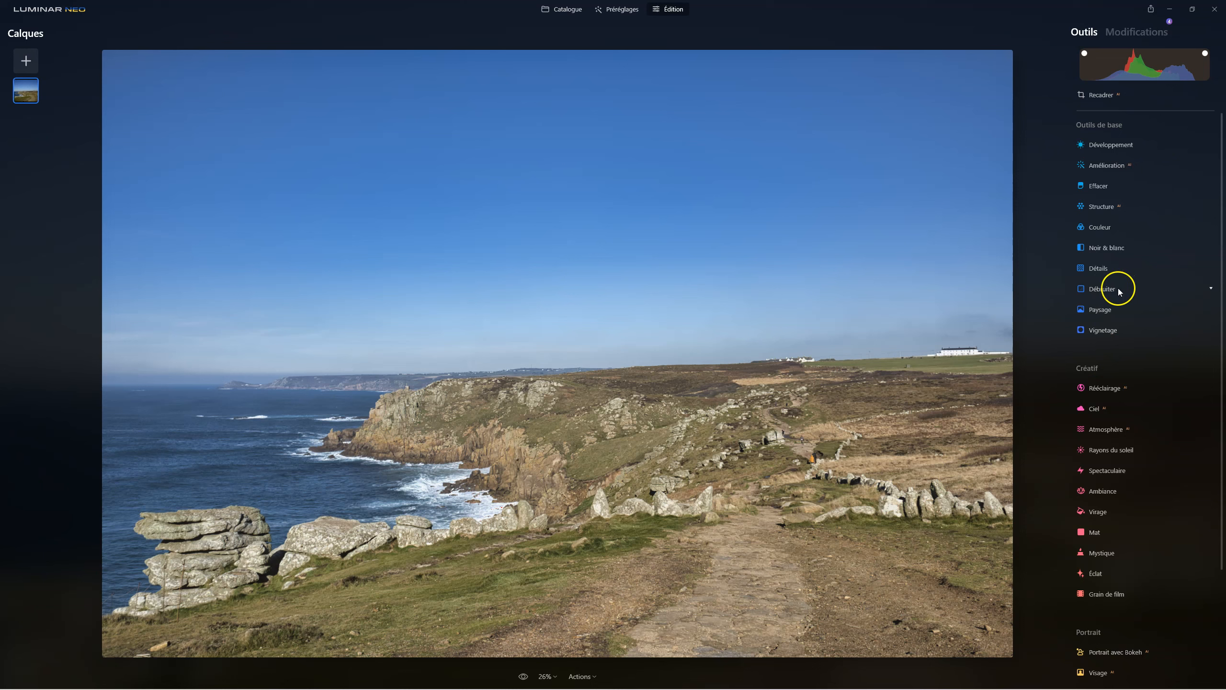
# - Set the Plus net sharpening to 9 in the Développement tool while checking the cliffs at 100%, and close the tool
pyautogui.click(1107, 145)
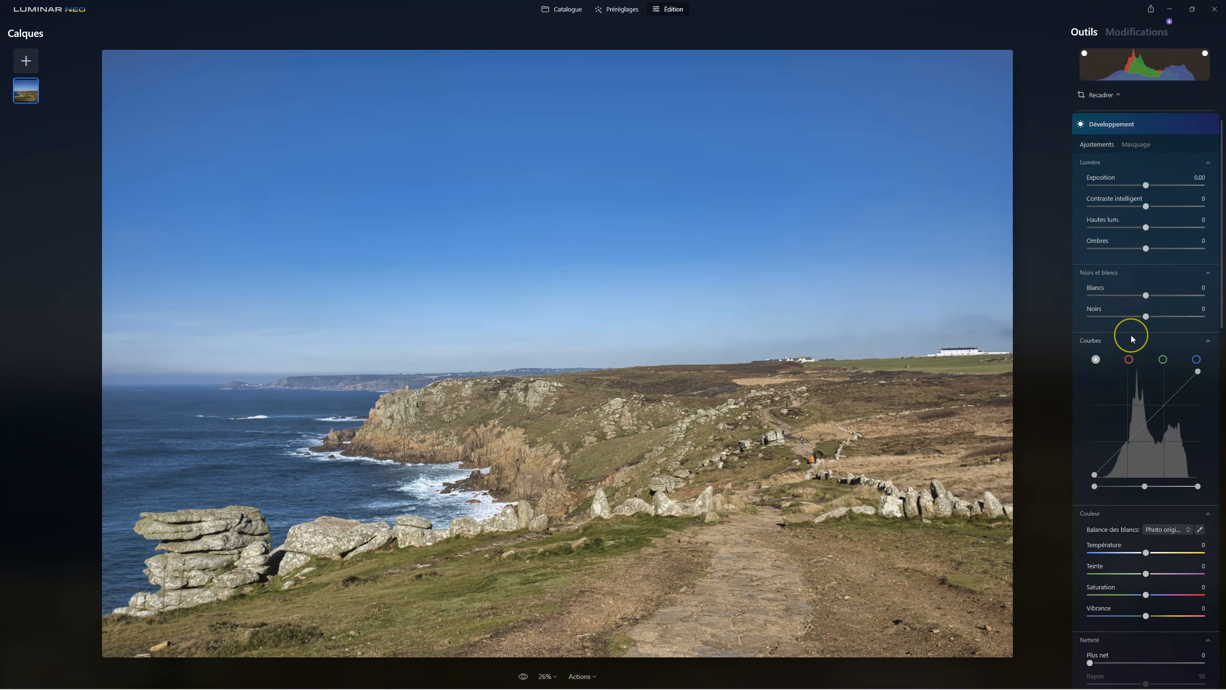
pyautogui.scroll(-3, 1130, 335)
pyautogui.scroll(-4, 1130, 335)
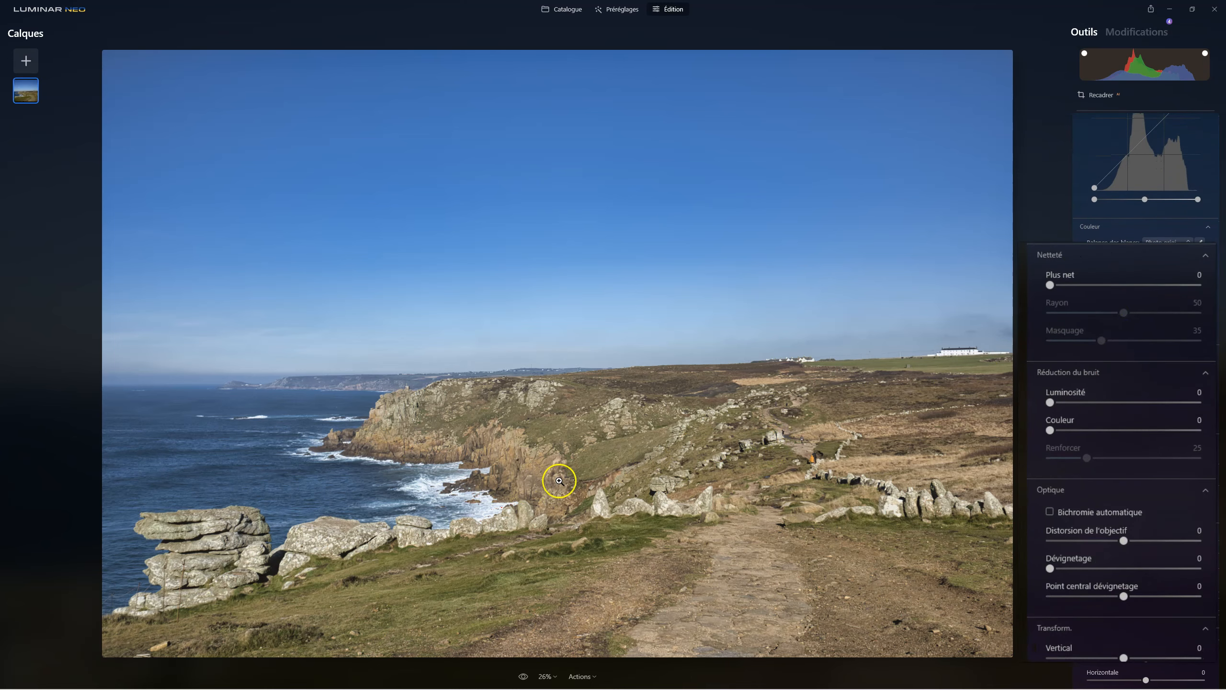
pyautogui.click(564, 451)
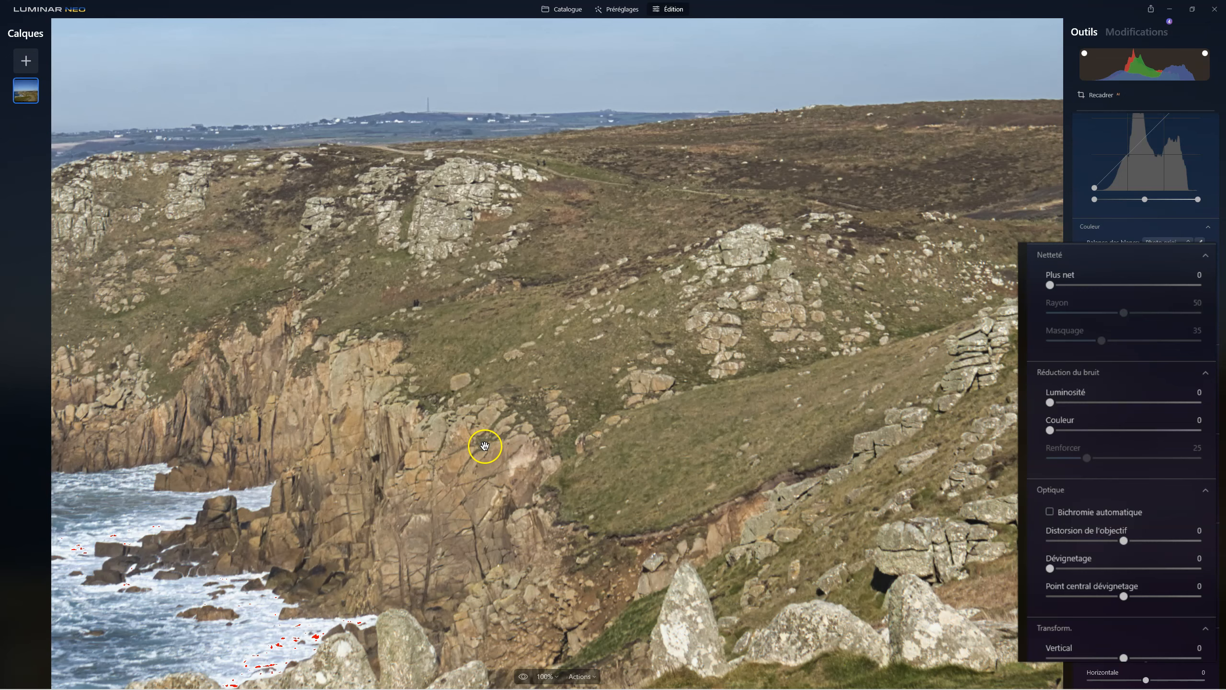
pyautogui.moveTo(1050, 284)
pyautogui.mouseDown()
pyautogui.moveTo(1083, 285)
pyautogui.moveTo(1059, 286)
pyautogui.mouseUp()
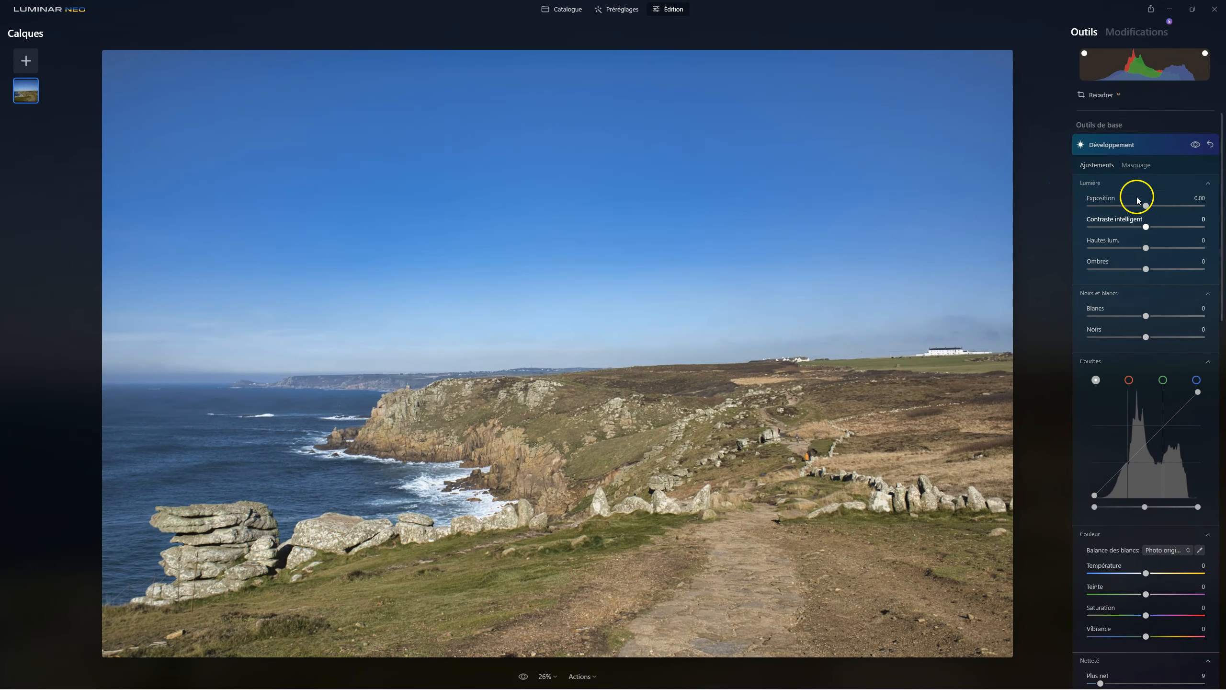
pyautogui.click(1103, 147)
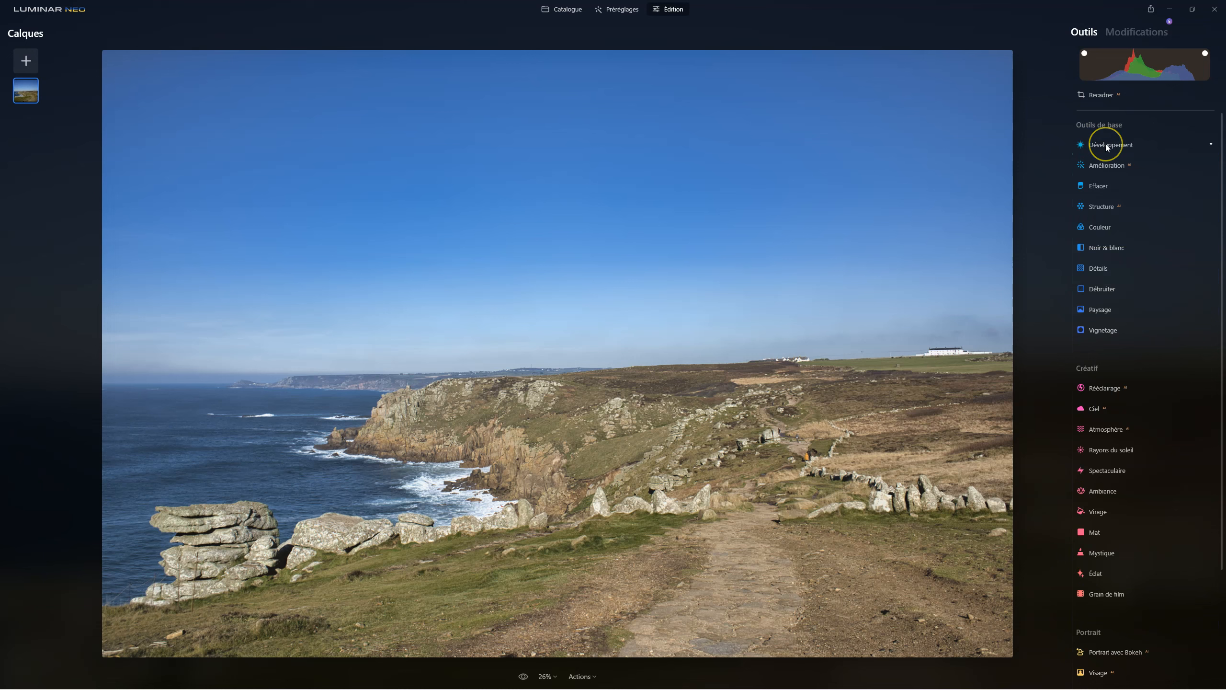
# - Compare the edited photo with the unedited original several times
pyautogui.click(523, 677)
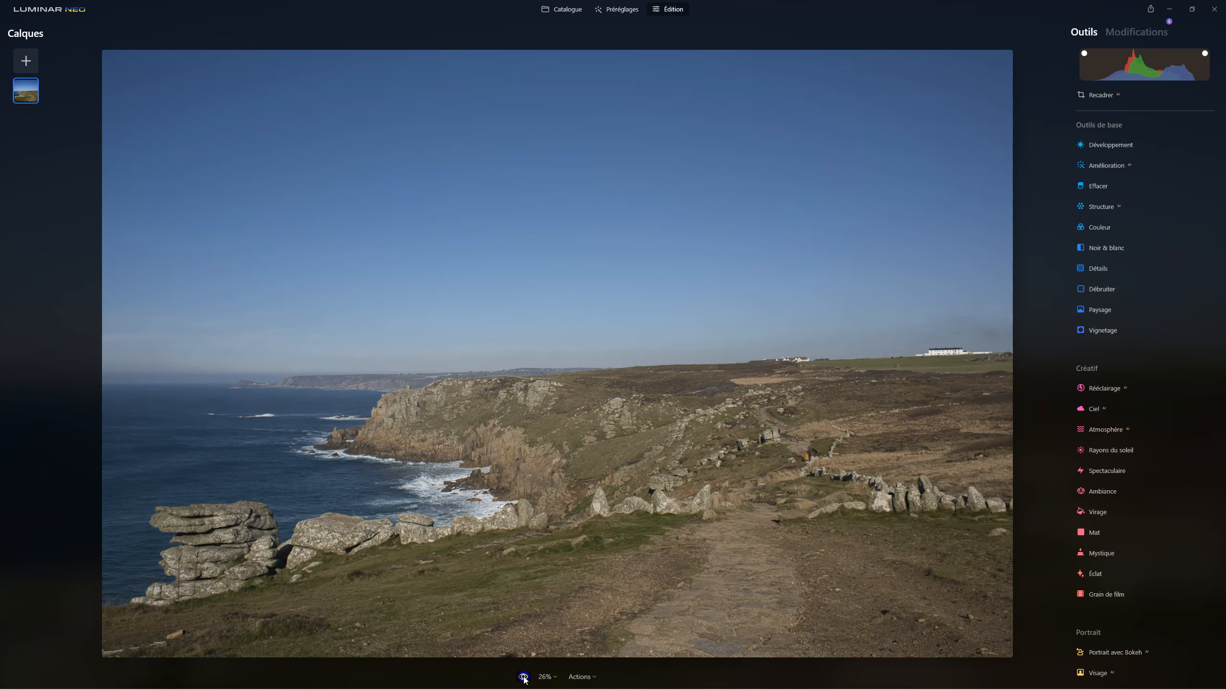
pyautogui.click(523, 676)
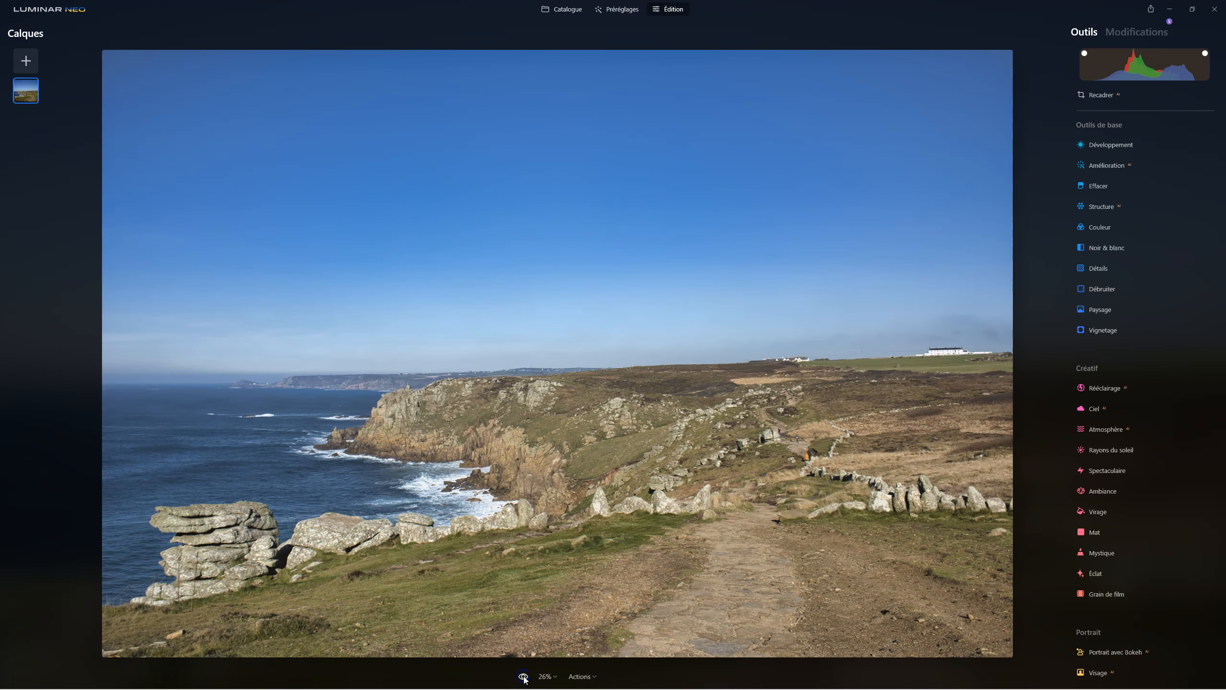
pyautogui.click(523, 676)
pyautogui.click(523, 676)
pyautogui.click(522, 677)
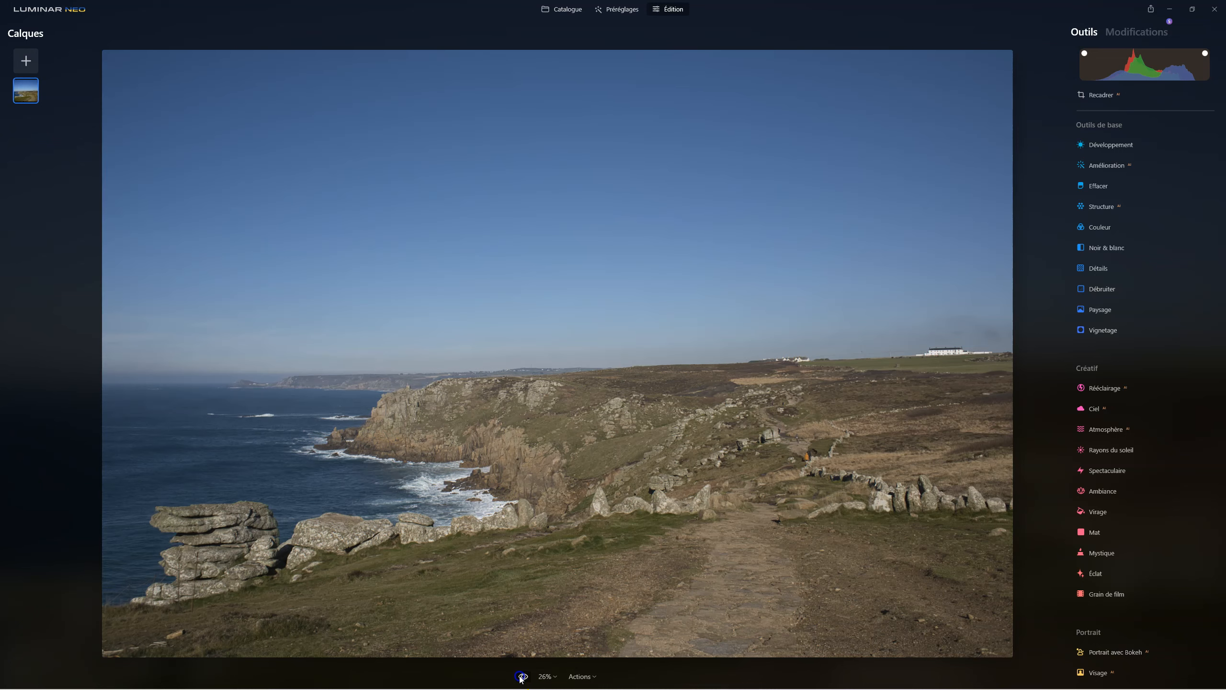
pyautogui.click(522, 677)
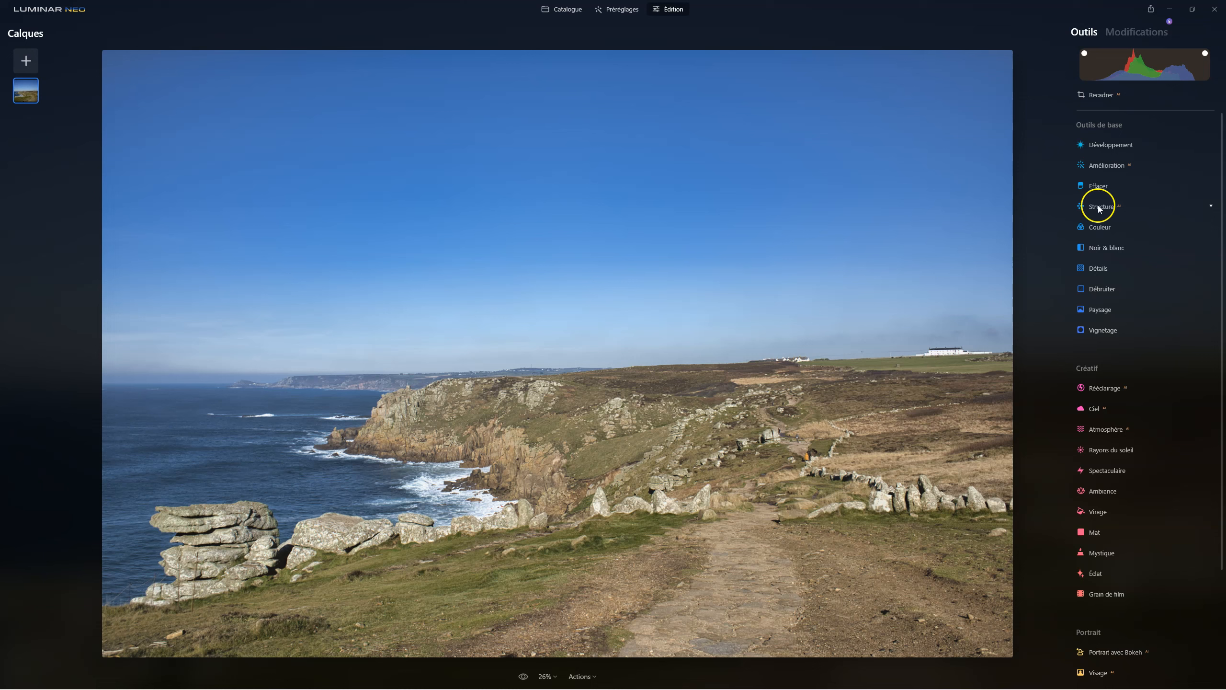
# - Set Contraste intelligent to 22 in the Développement tool, compare the photo with and without it, and close the tool
pyautogui.click(1098, 145)
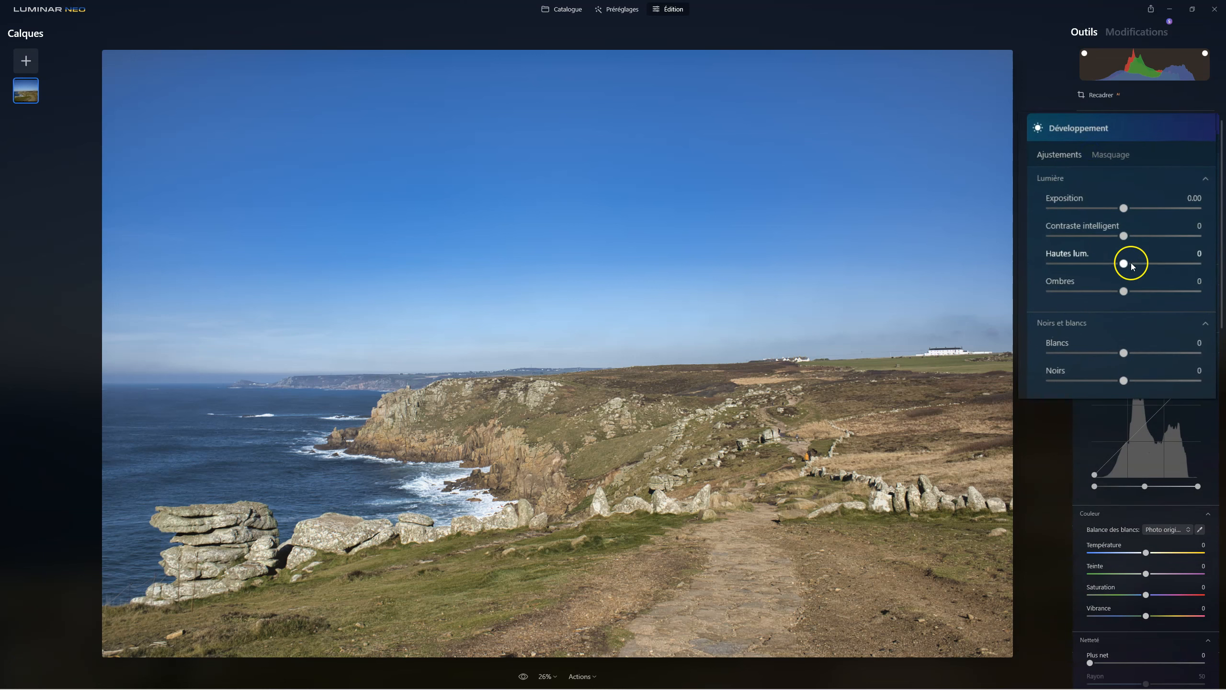
pyautogui.moveTo(1125, 240); pyautogui.dragTo(1140, 238)
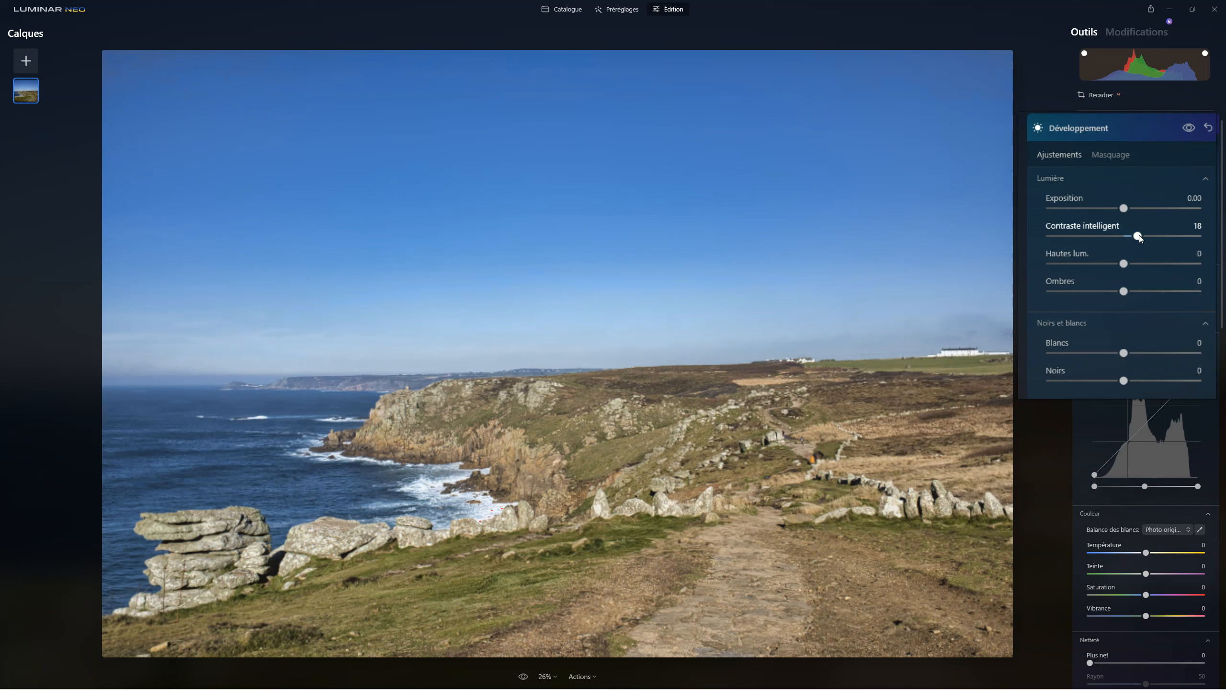
pyautogui.moveTo(1139, 237); pyautogui.dragTo(1152, 237)
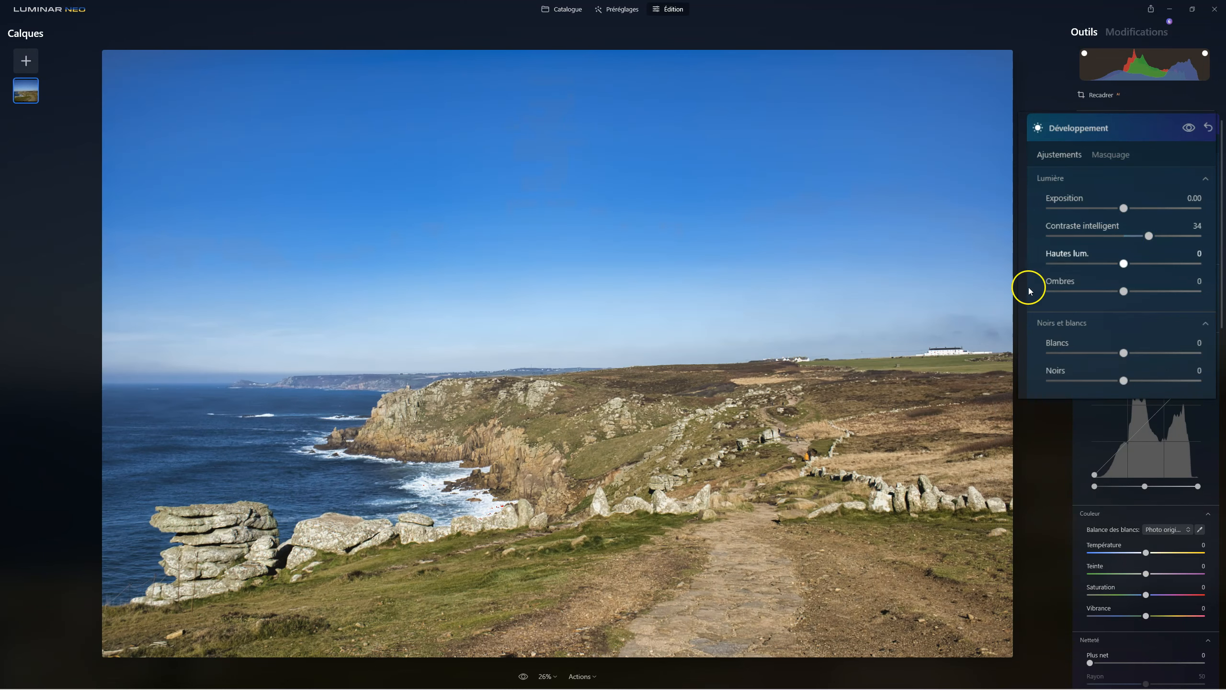
pyautogui.moveTo(1149, 236); pyautogui.dragTo(1140, 236)
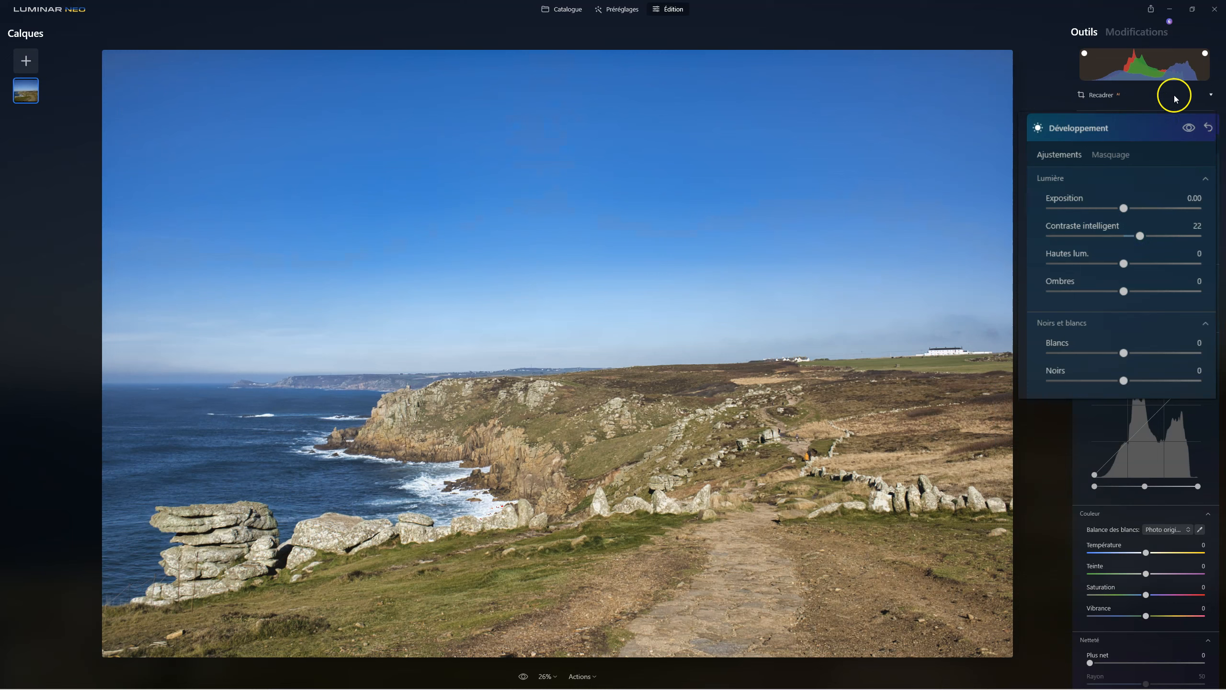
pyautogui.click(1189, 128)
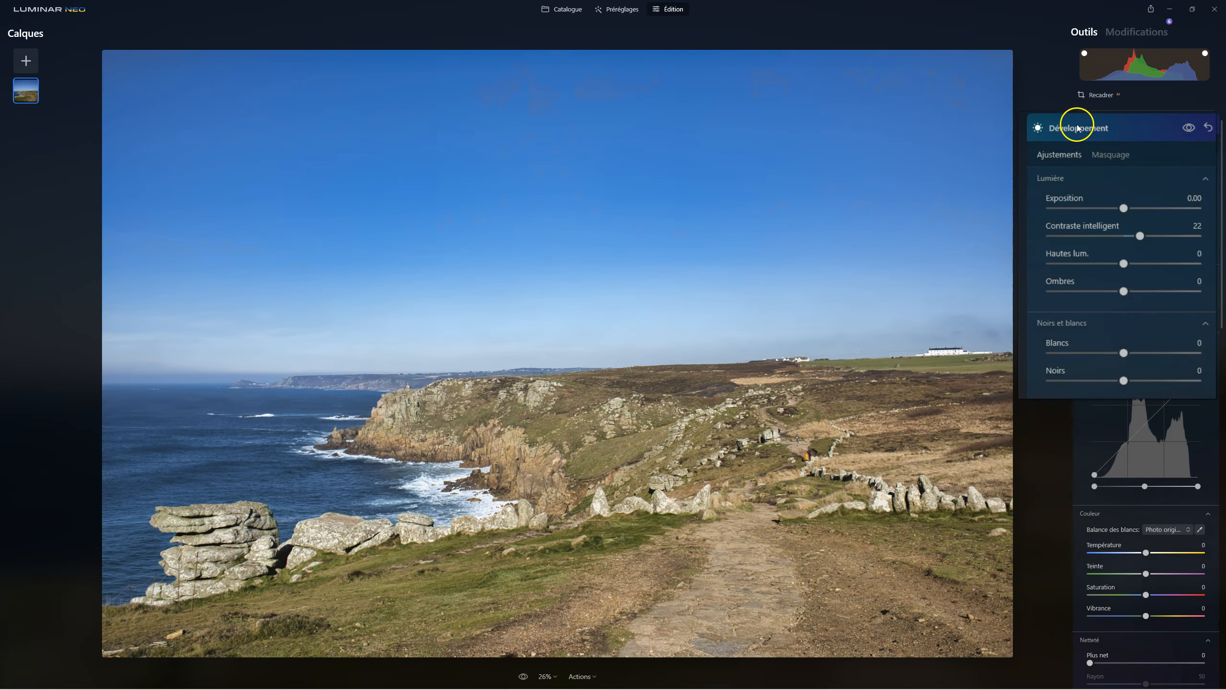
pyautogui.click(1078, 129)
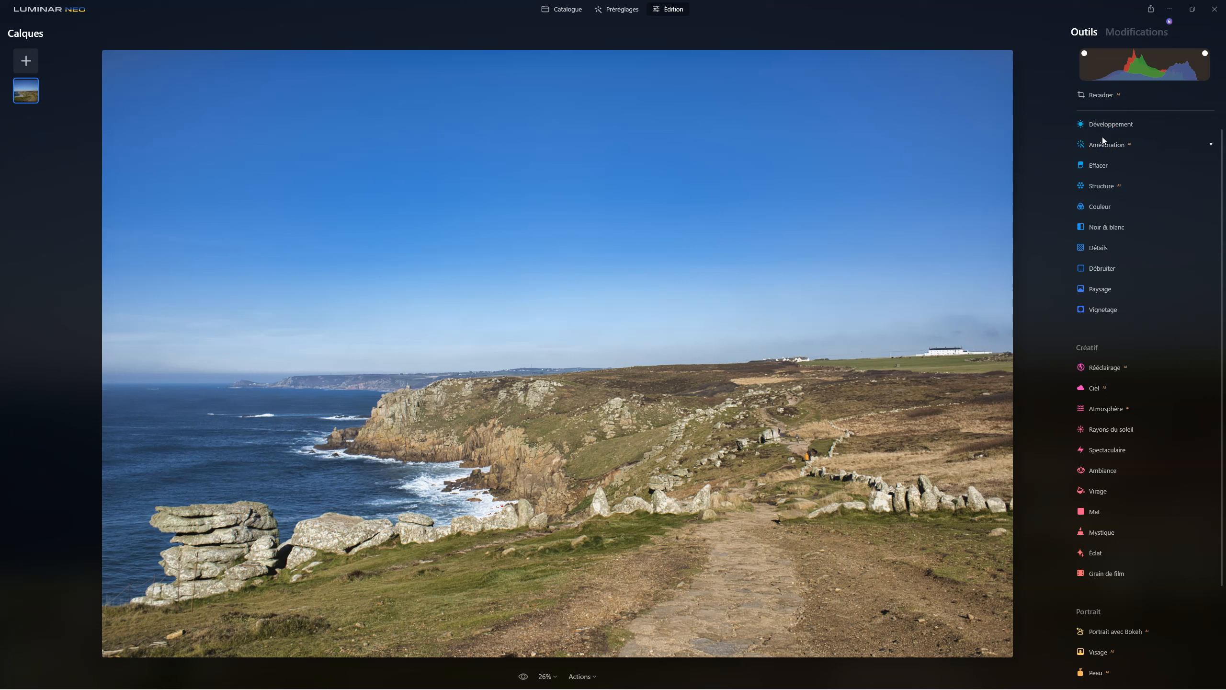
# - Try Saturation at -19 in the Couleur tool, reset it and set Vibrance to -8 instead
pyautogui.click(1100, 207)
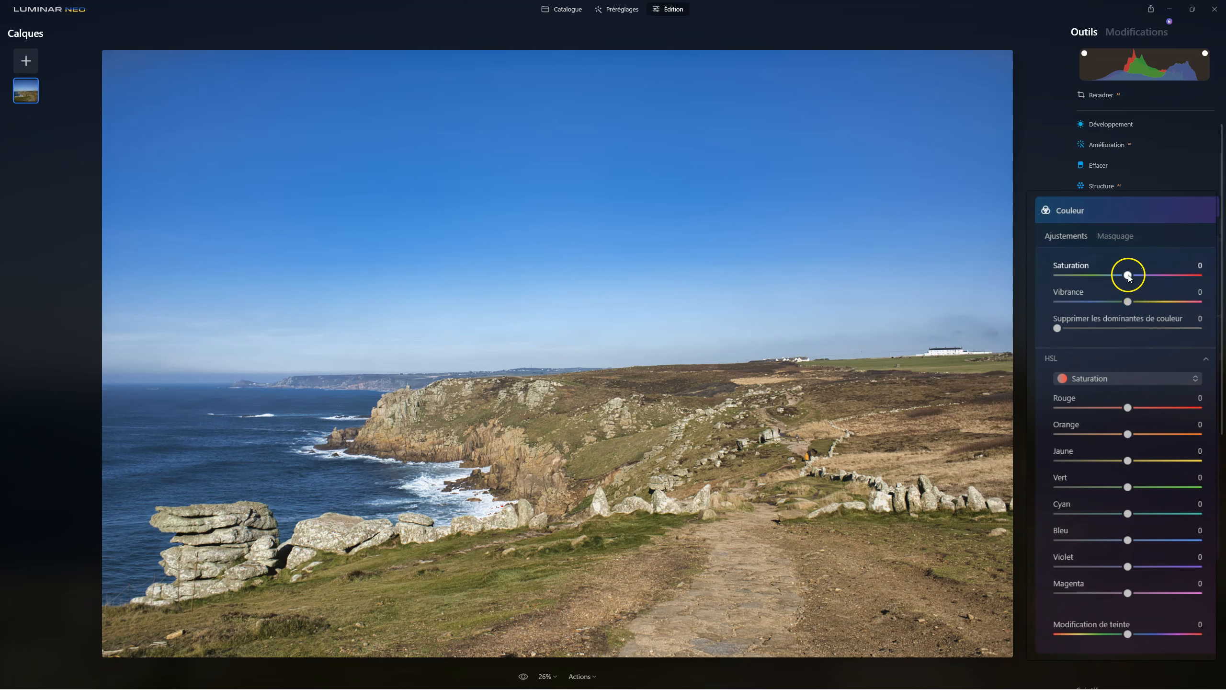
pyautogui.moveTo(1128, 274); pyautogui.dragTo(1113, 276)
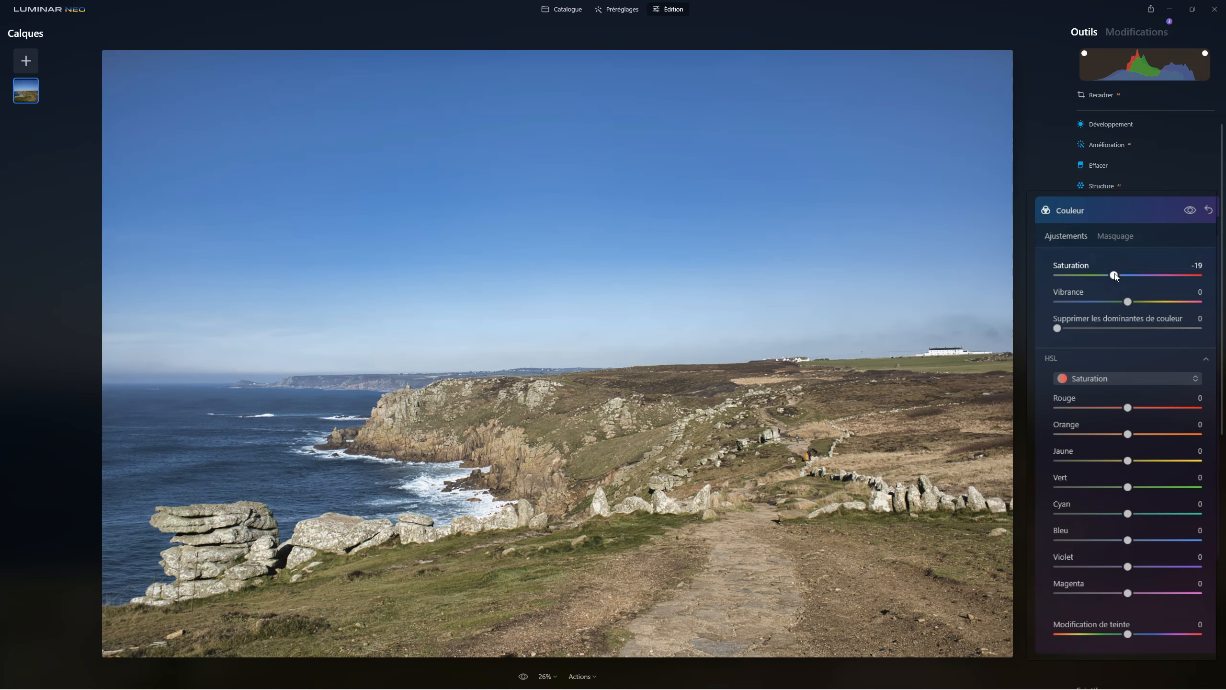
pyautogui.click(1189, 211)
pyautogui.click(1114, 273)
pyautogui.doubleClick(1113, 274)
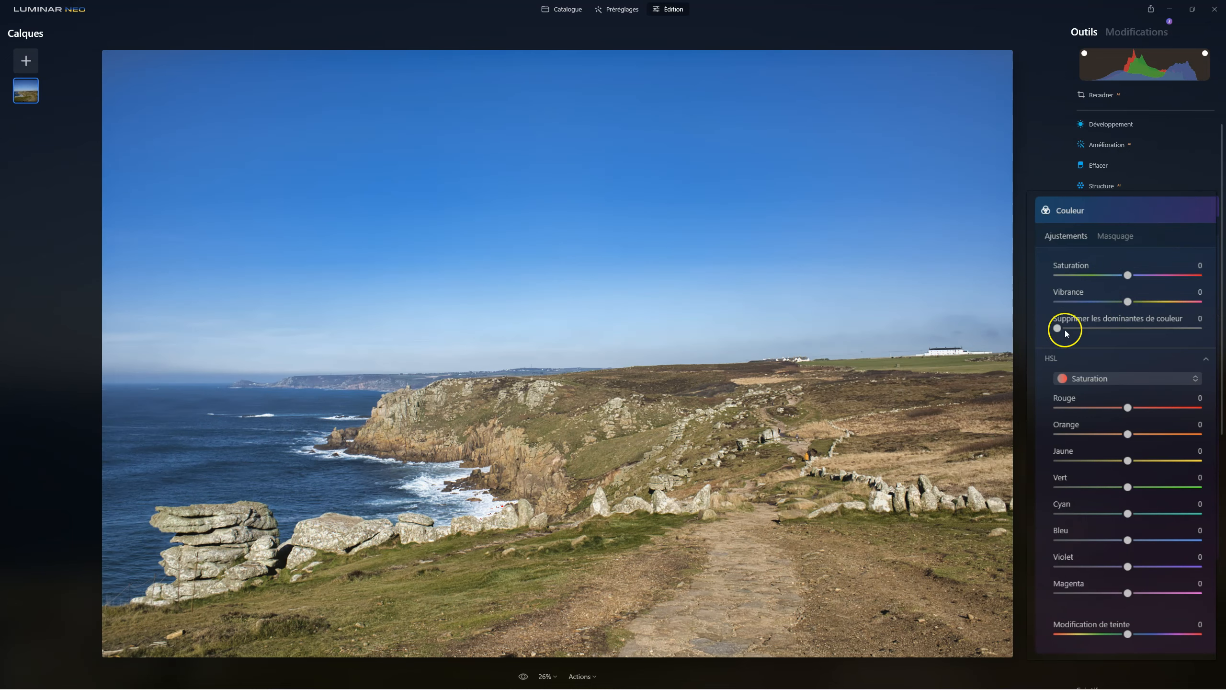
pyautogui.moveTo(1127, 301); pyautogui.dragTo(1120, 302)
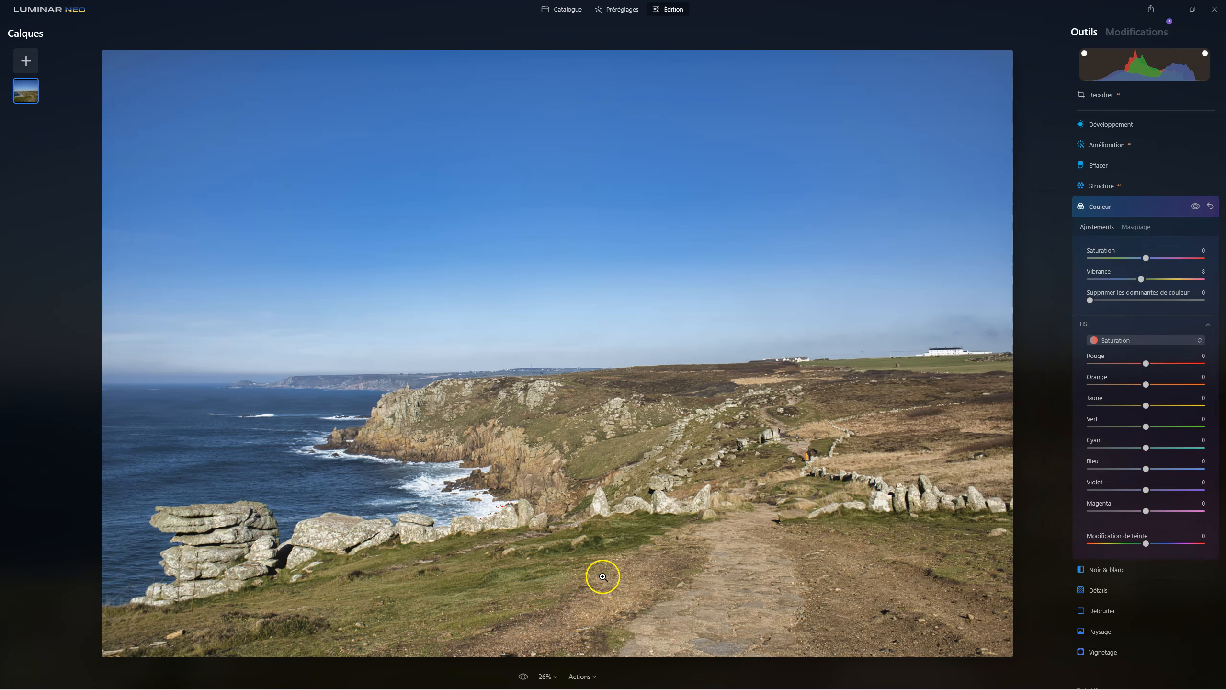
# - Compare the edited photo with the unedited original and close the Couleur tool
pyautogui.click(522, 676)
pyautogui.click(1101, 208)
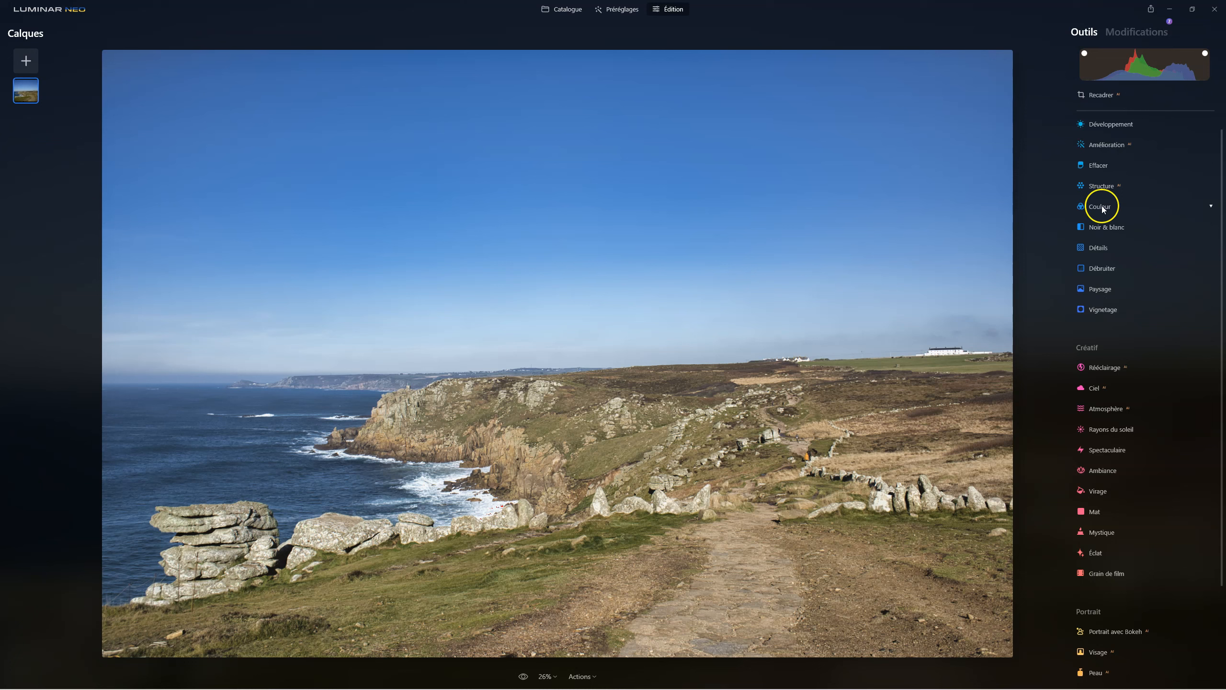
# - Try Heure dorée at 42 in the Paysage tool, comparing the photo with and without it, and reset and close the tool
pyautogui.click(1095, 288)
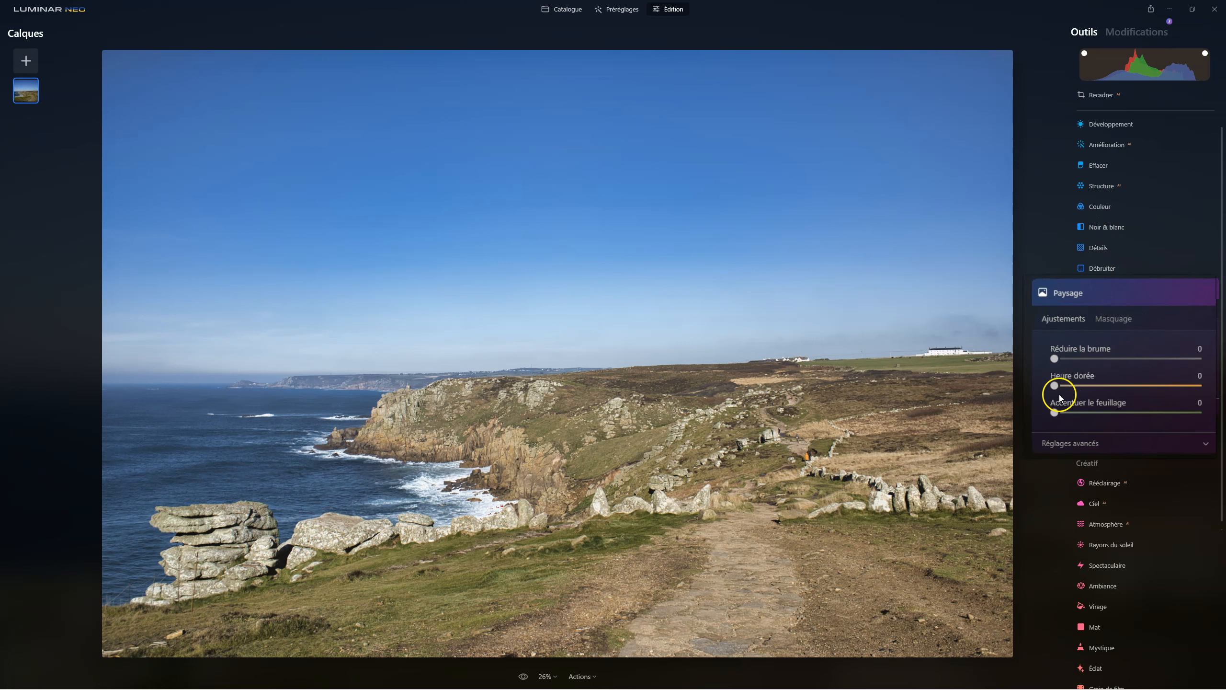
pyautogui.moveTo(1054, 385); pyautogui.dragTo(1091, 385)
pyautogui.click(1117, 386)
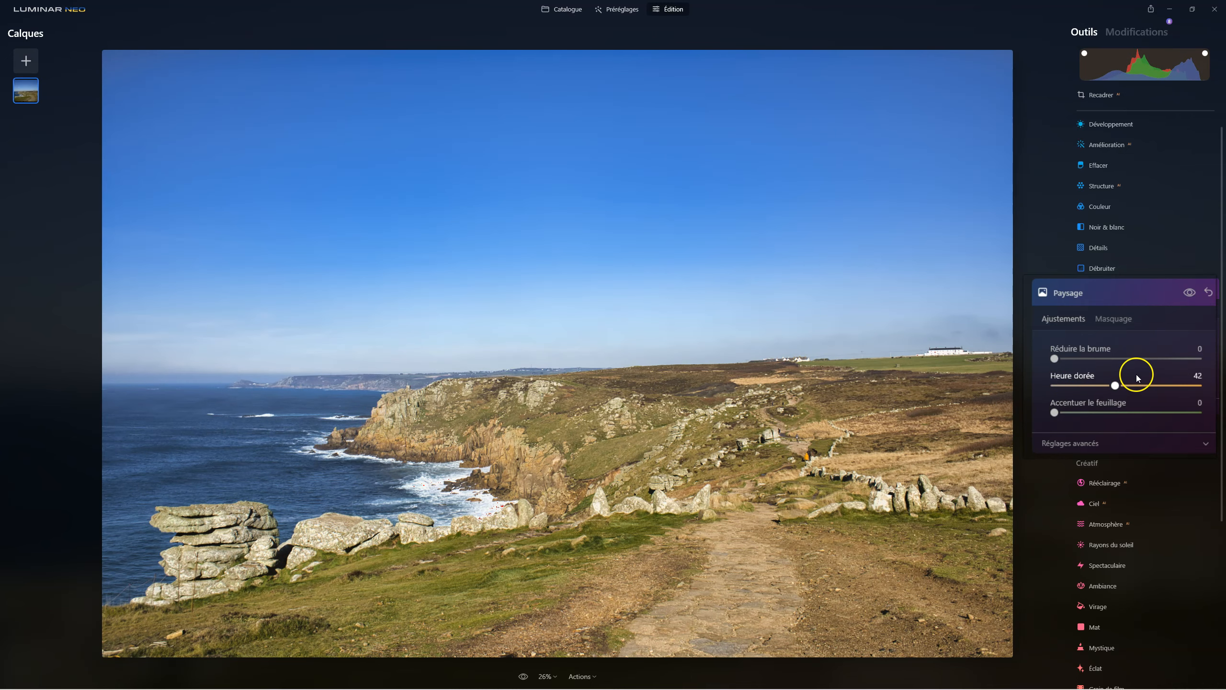
pyautogui.click(1189, 292)
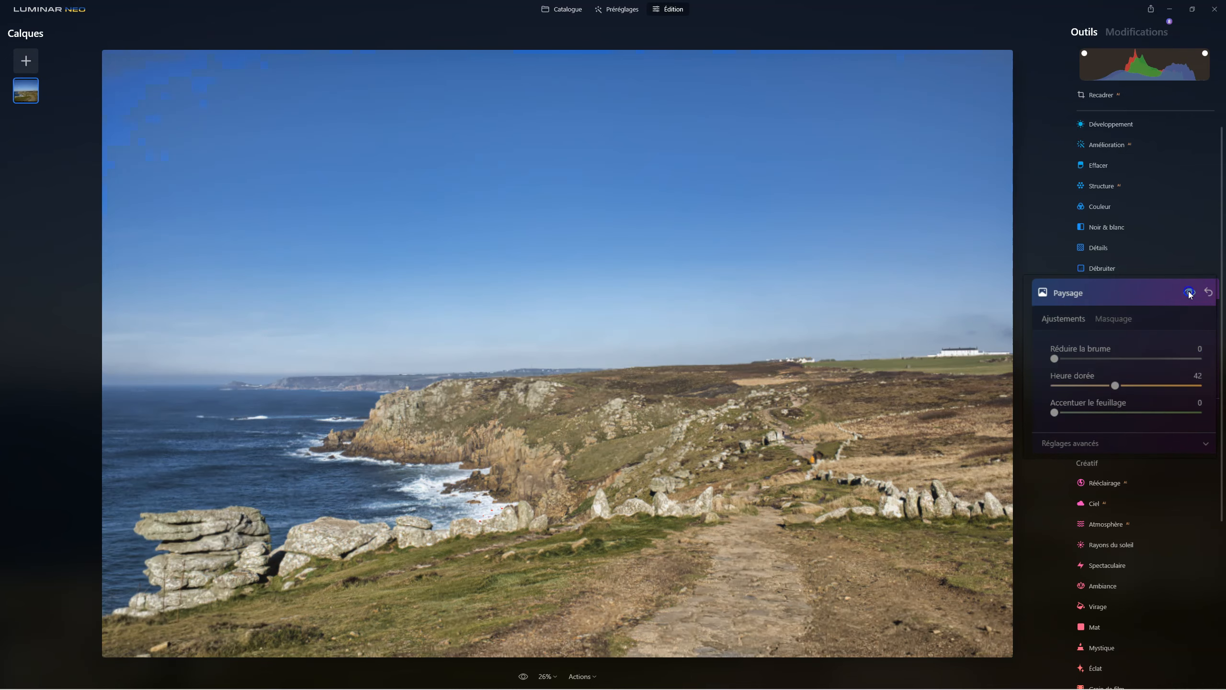
pyautogui.click(1189, 292)
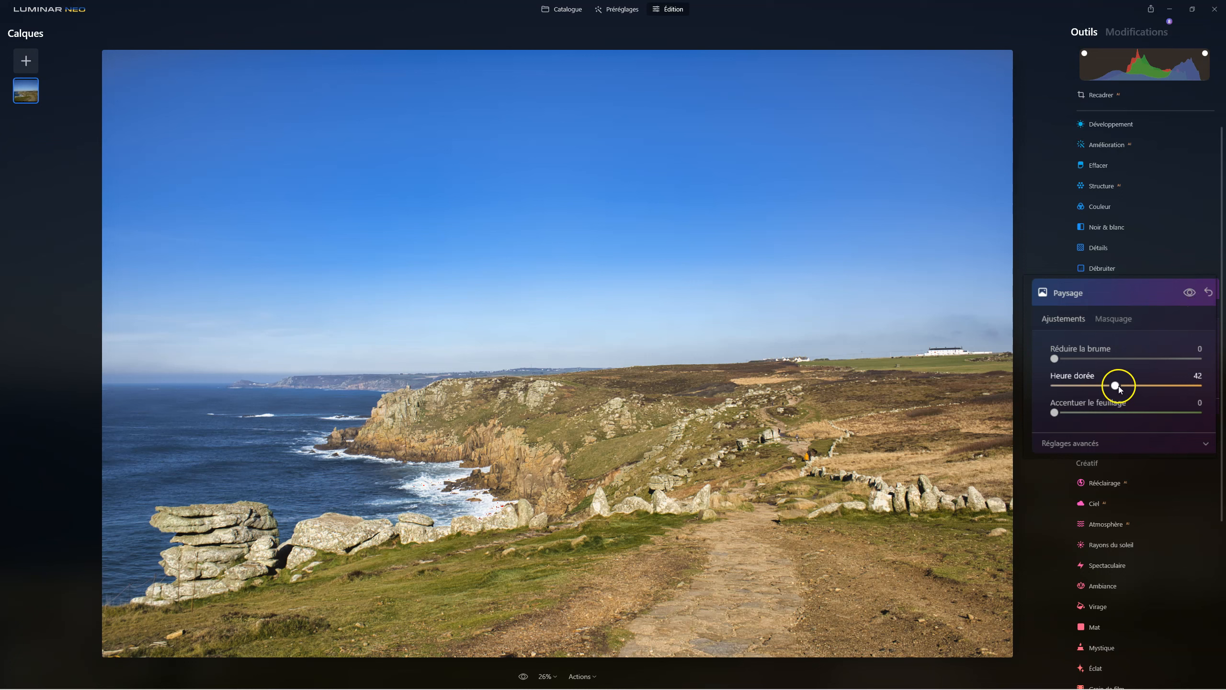
pyautogui.click(1210, 294)
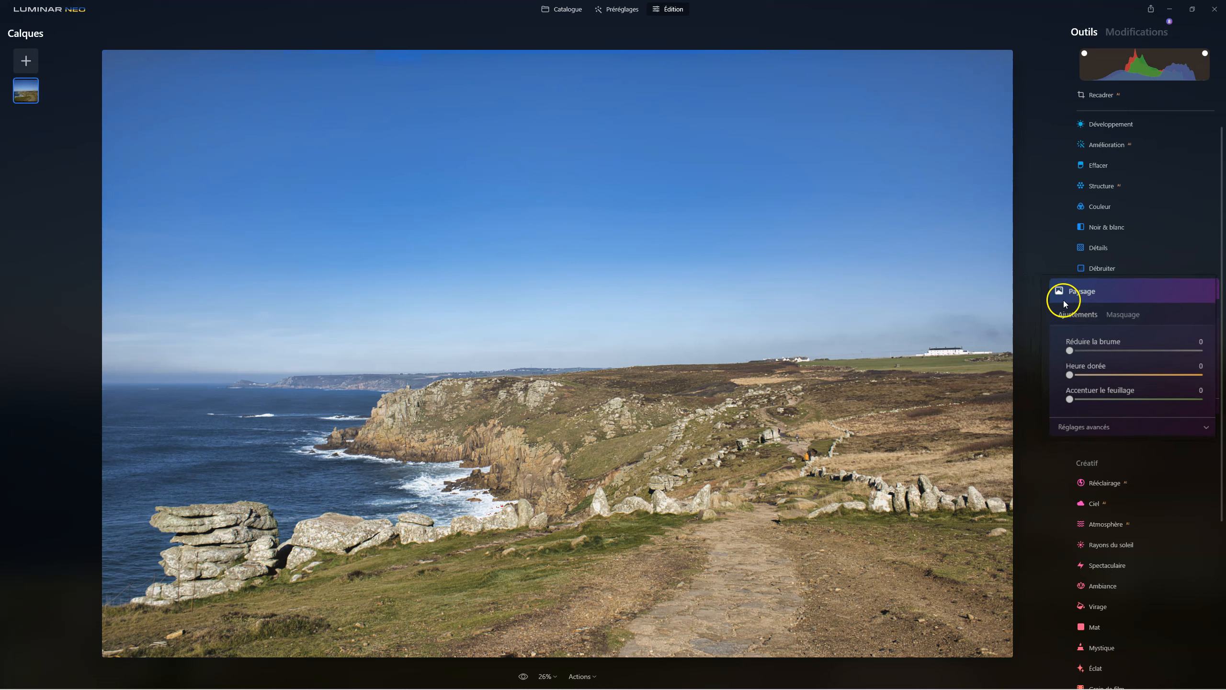
pyautogui.click(1099, 290)
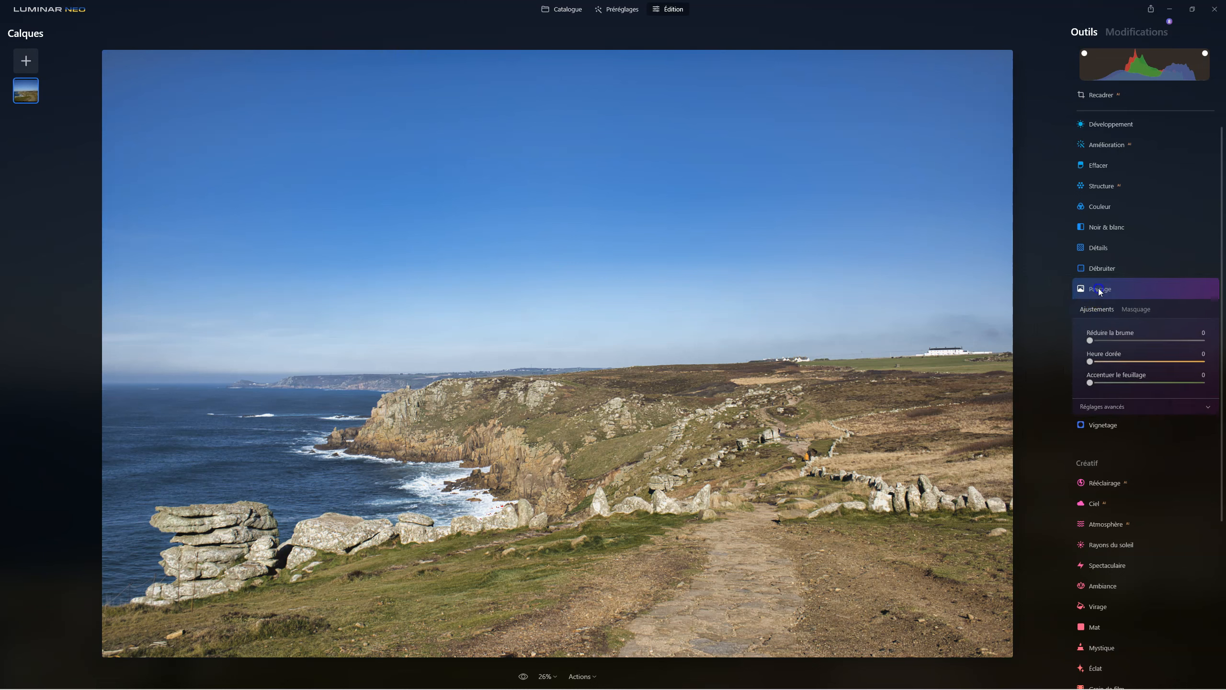
pyautogui.click(800, 352)
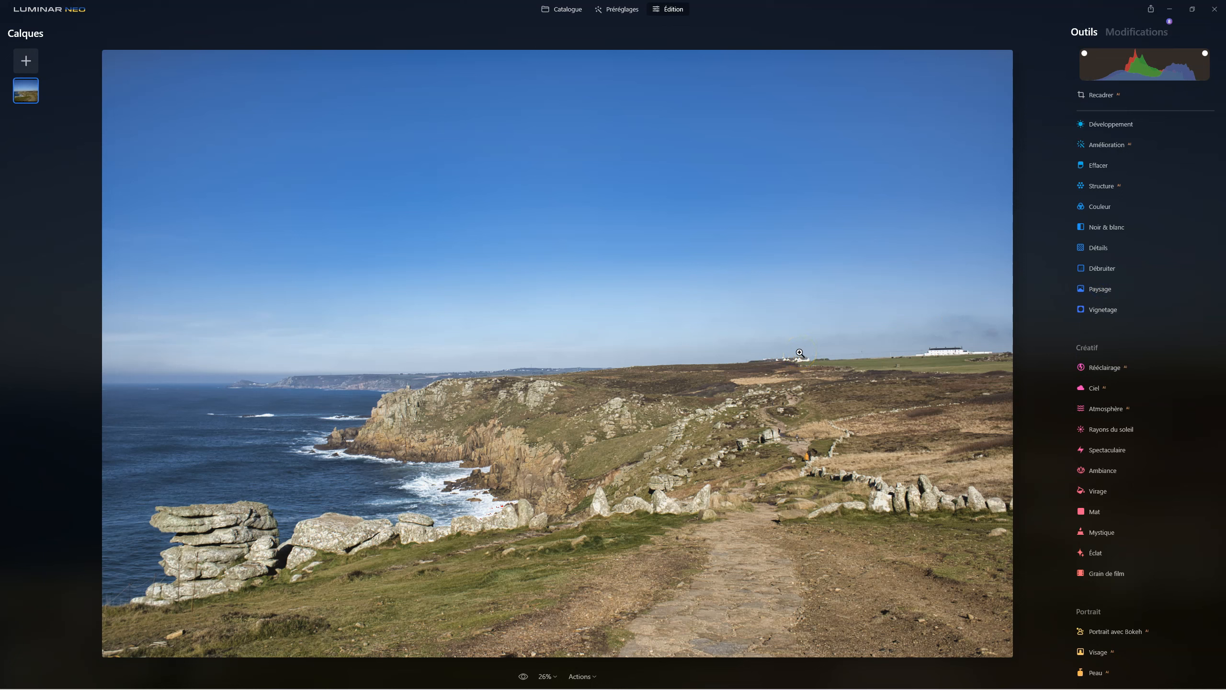